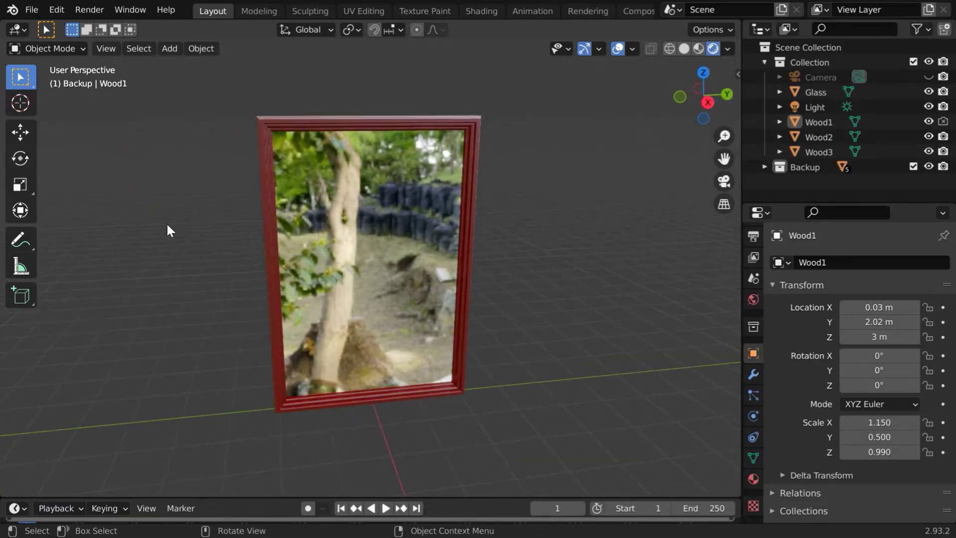
- Start a new General scene in Blender
left_click(31, 10)
mouse_move(44, 27)
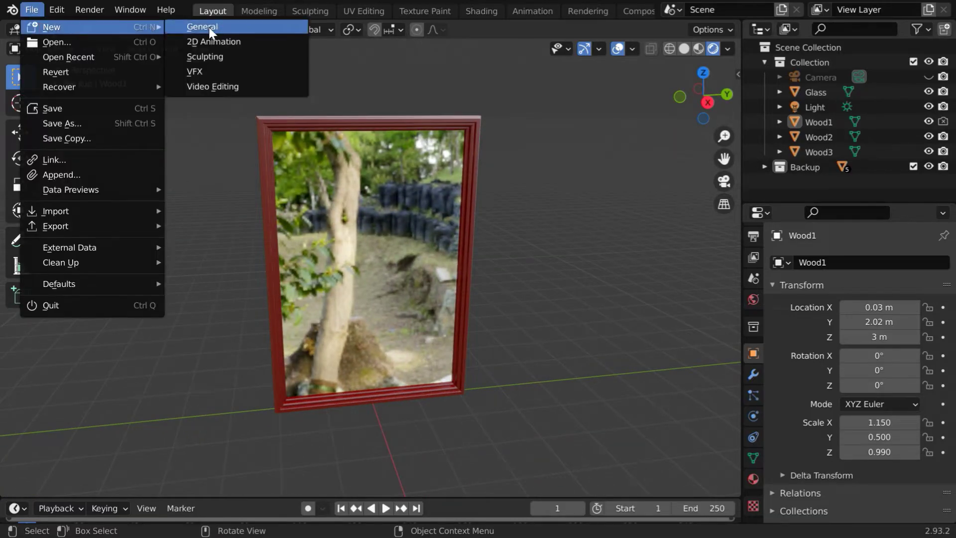
left_click(214, 27)
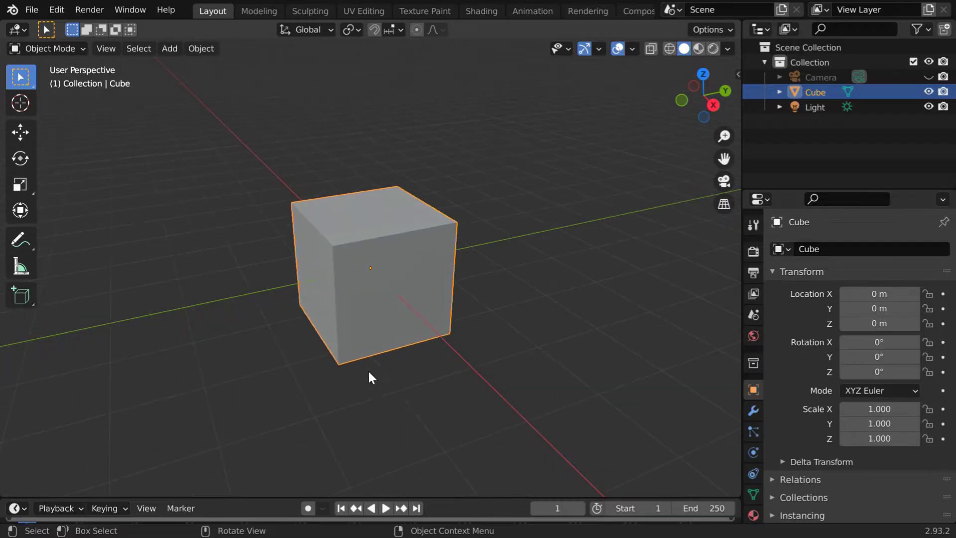
middle_click_drag(381, 334, 364, 353)
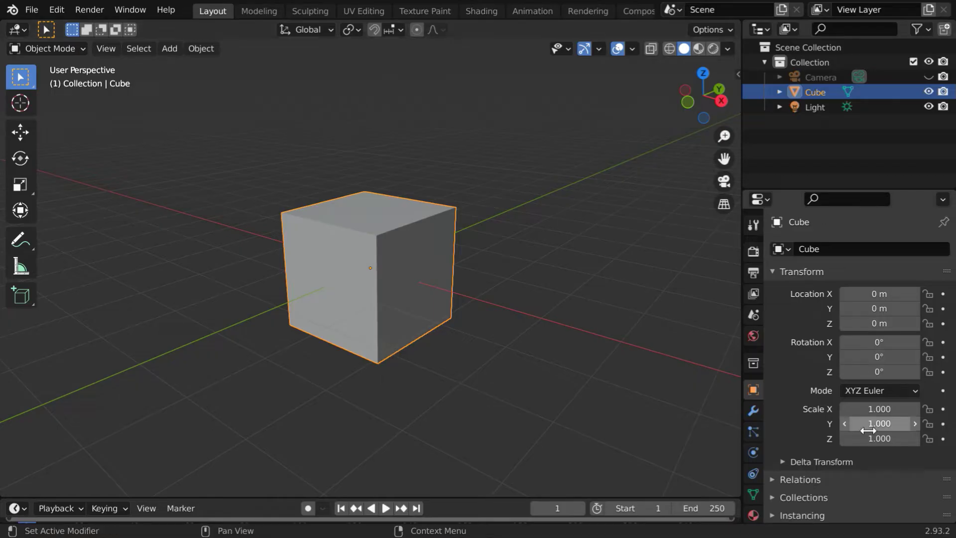
- Scale the default cube to X 0.2, Y 2, Z 3 to form a thin slab
left_click(899, 425)
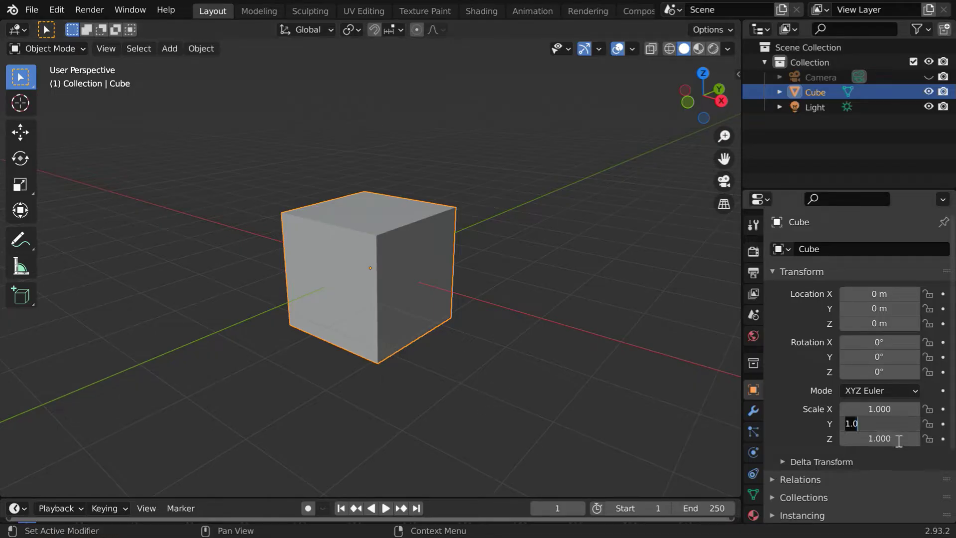
type("2")
key("Return")
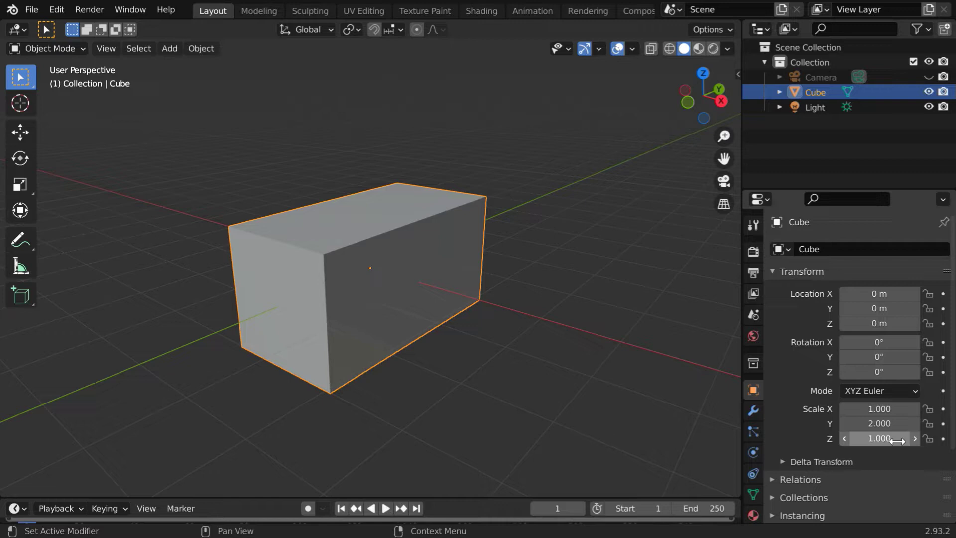
left_click(897, 441)
type("3")
key("Return")
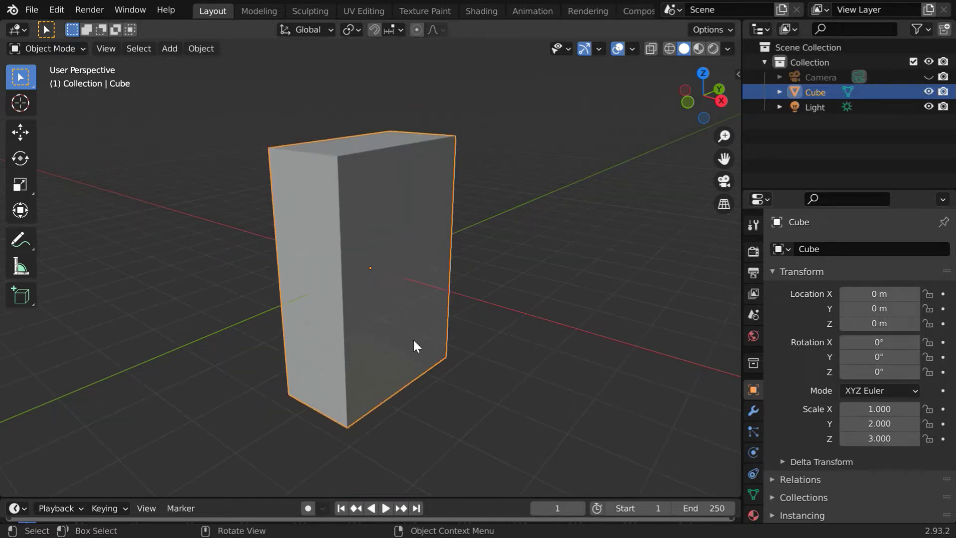
left_click_drag(867, 409, 894, 440)
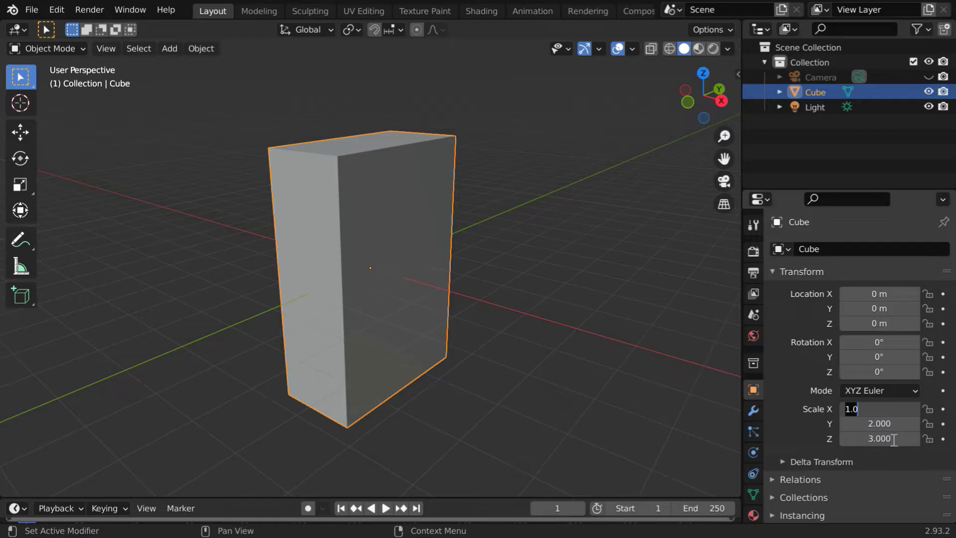
type("0.2")
key("Return")
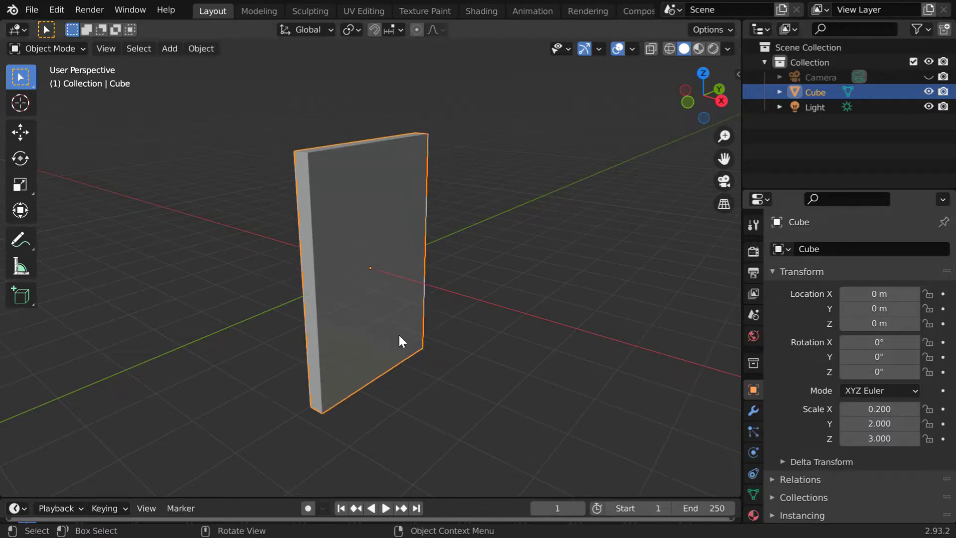
- Raise the slab to a Z location of 3 m
left_click(879, 324)
type("3")
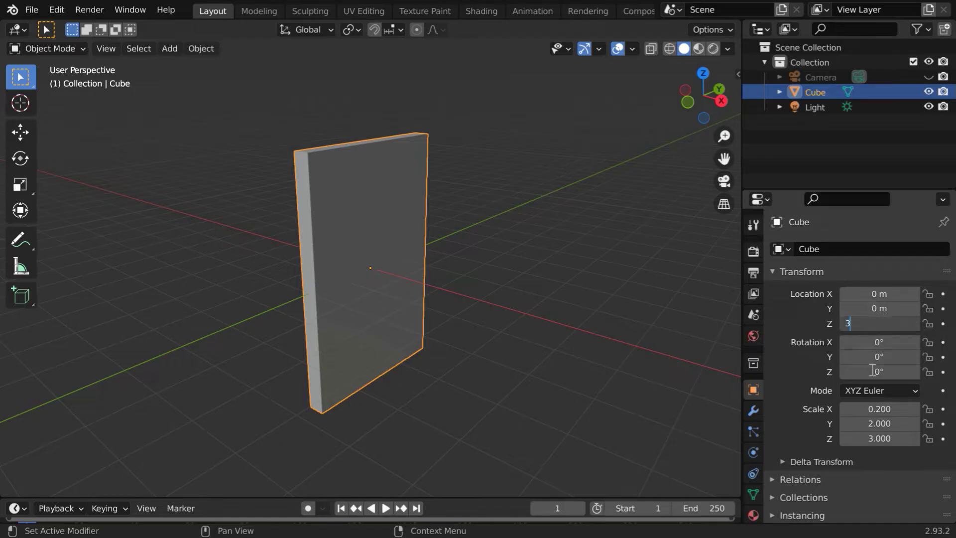
key("Return")
- Duplicate the slab, leaving the copy in its original place
scroll(396, 247, "down", 3)
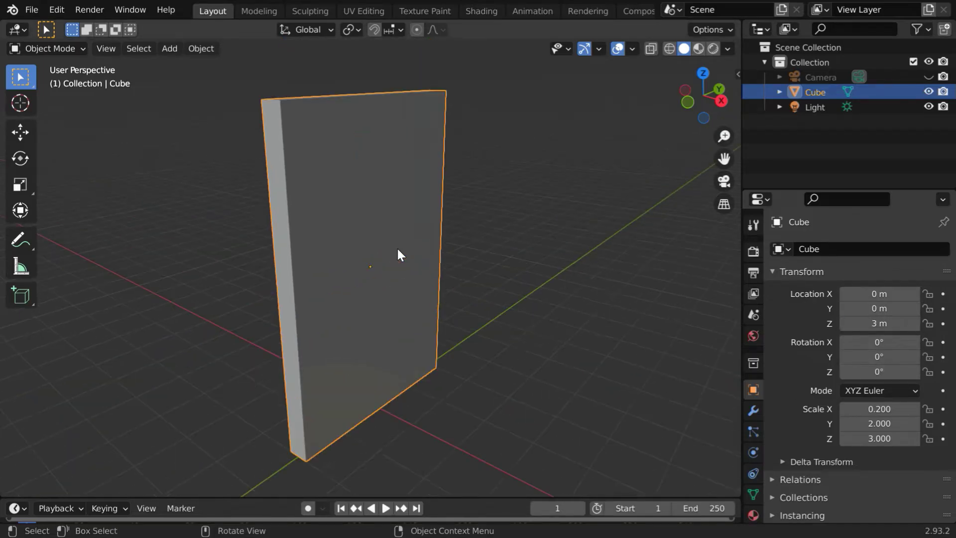
middle_click_drag(397, 254, 339, 314)
scroll(340, 313, "up", 4)
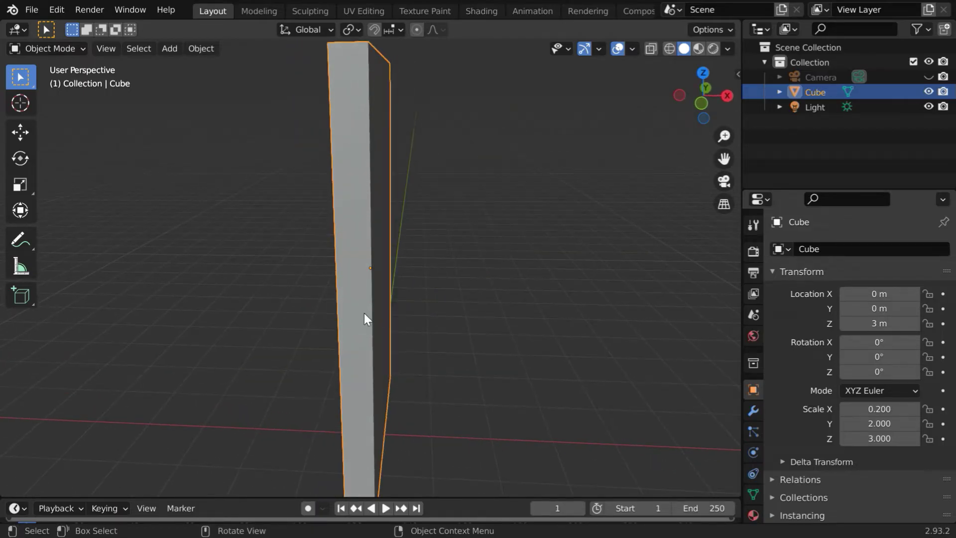
scroll(369, 312, "down", 3)
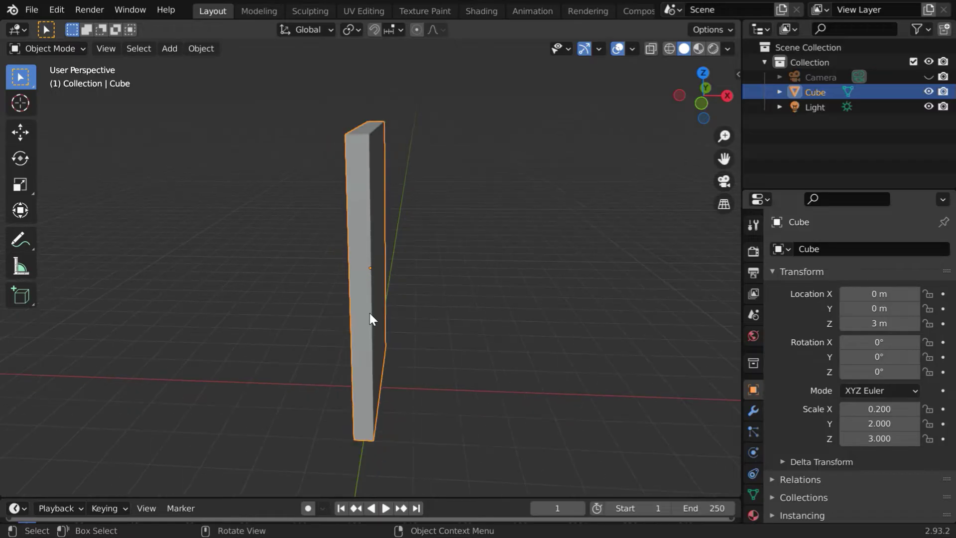
key("shift+d")
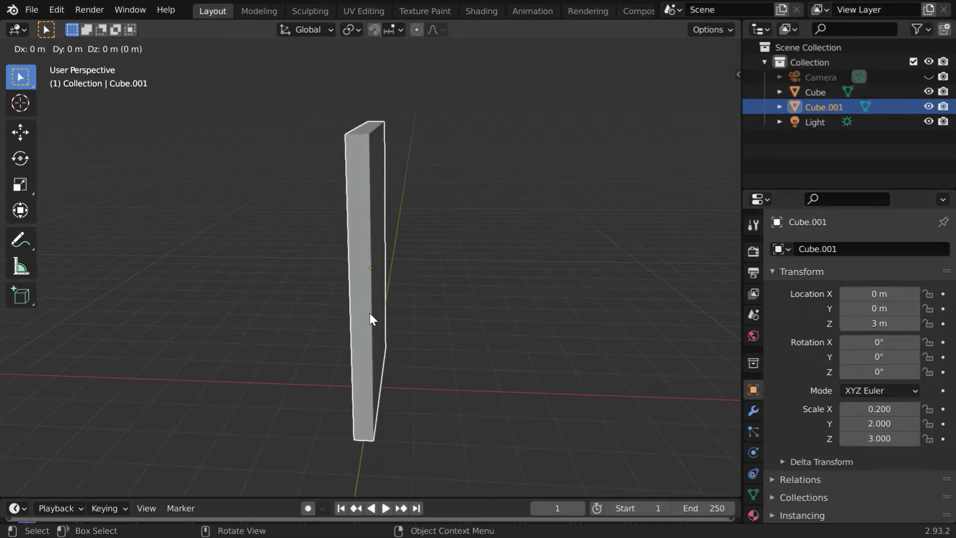
right_click(369, 313)
- Move the copy about 0.22 m along X with the Move tool
left_click(20, 132)
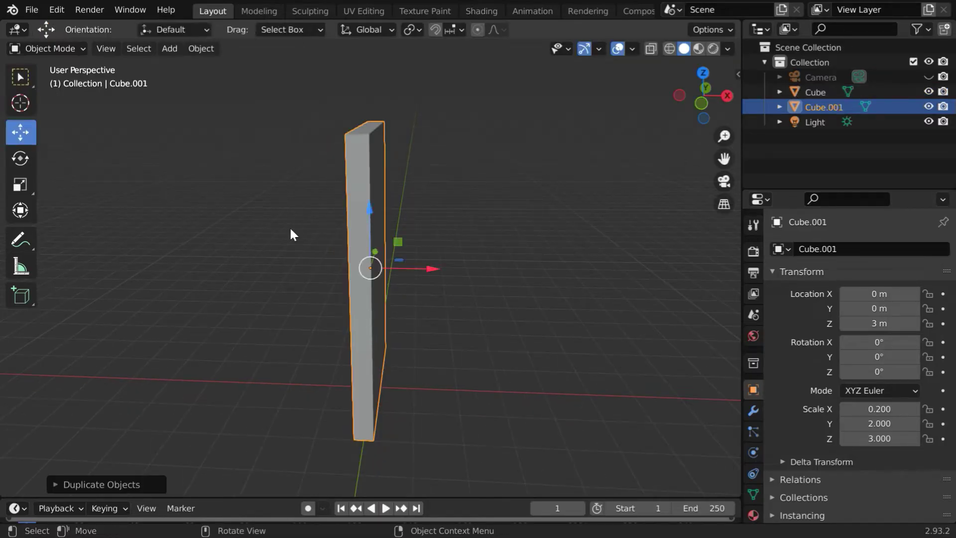
left_click_drag(429, 271, 443, 270)
middle_click_drag(505, 348, 440, 348)
scroll(374, 309, "up", 3)
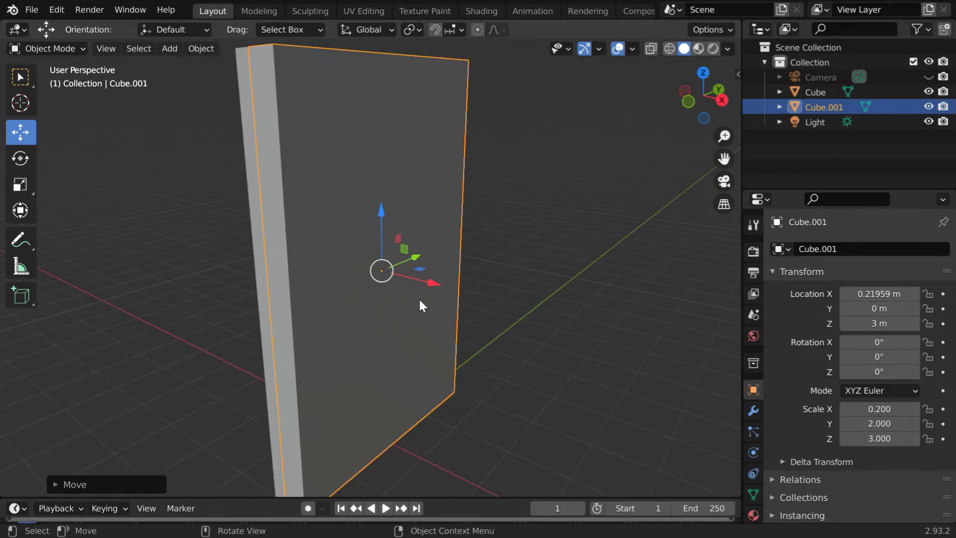
scroll(286, 192, "down", 1)
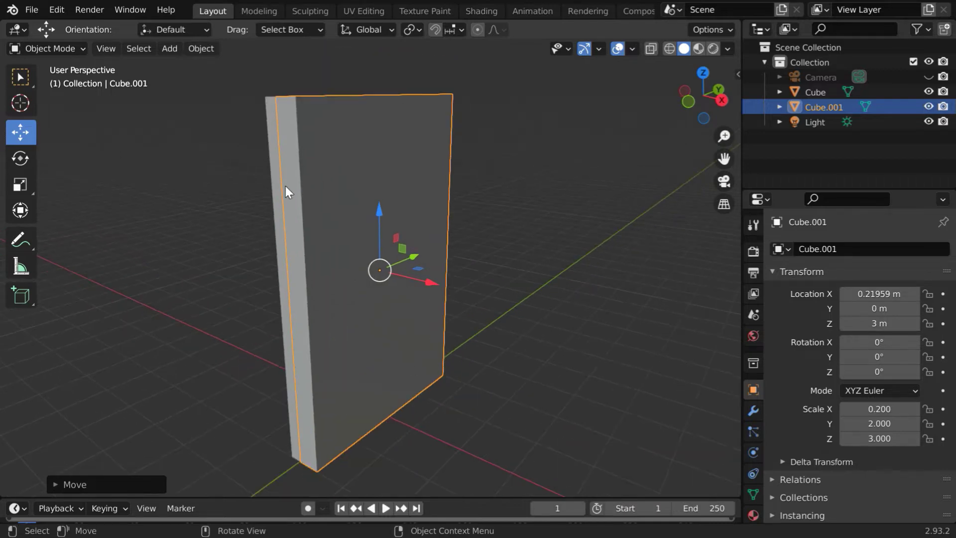
- Set Cube.001's scale to Y 1.9 and Z 2.9
left_click(20, 78)
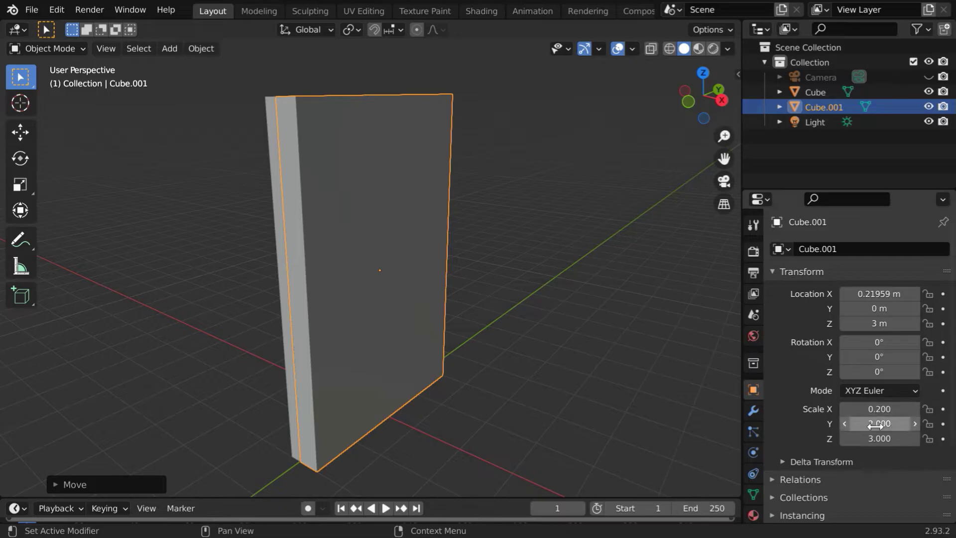
left_click(884, 424)
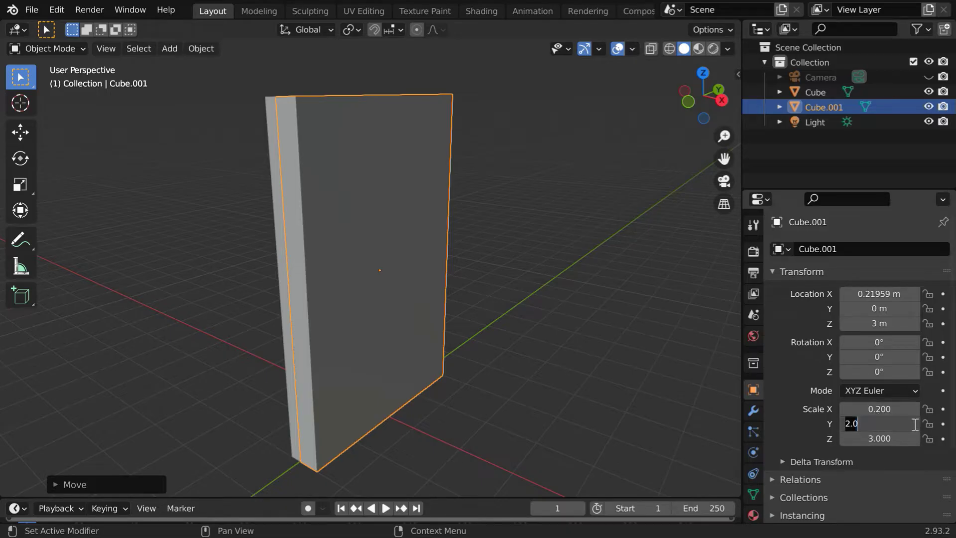
type("1.9")
key("Return")
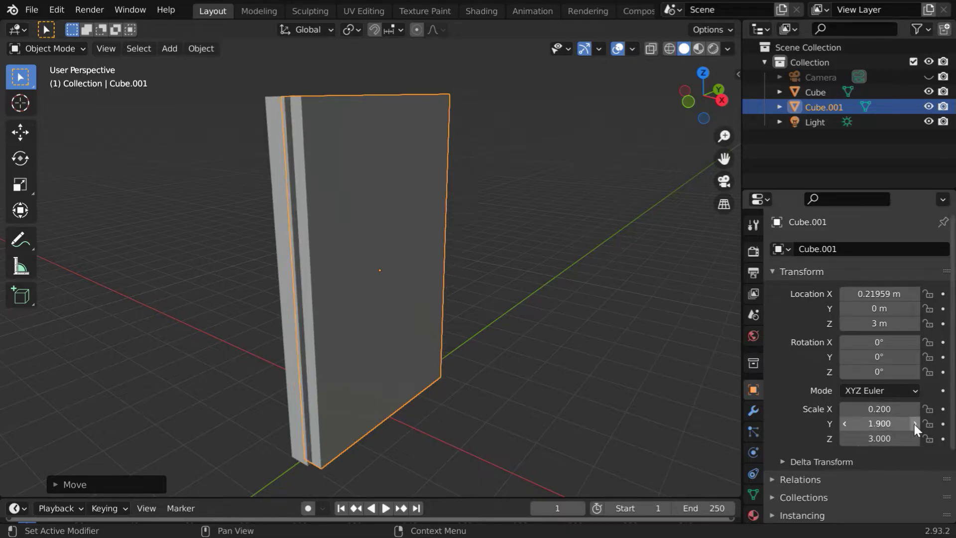
left_click(891, 439)
type("2.9")
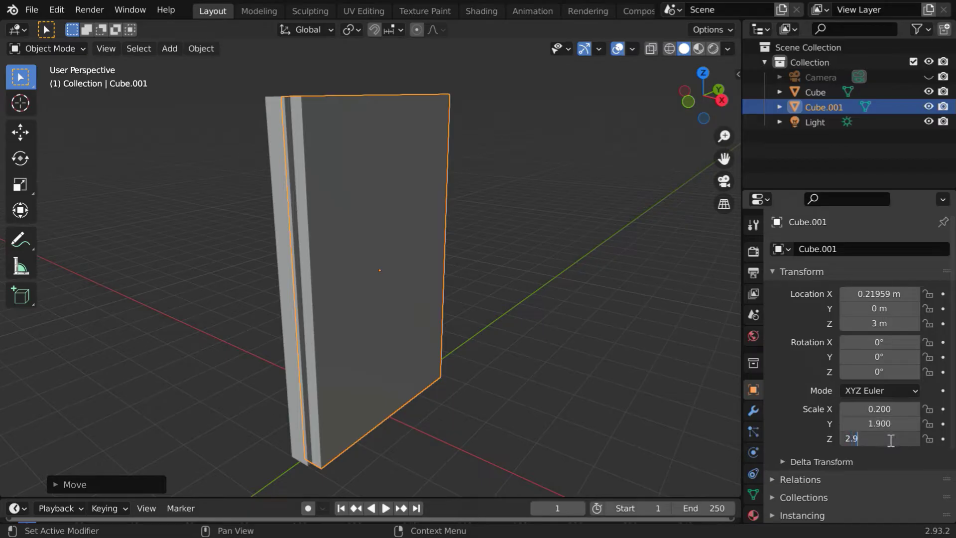
key("Return")
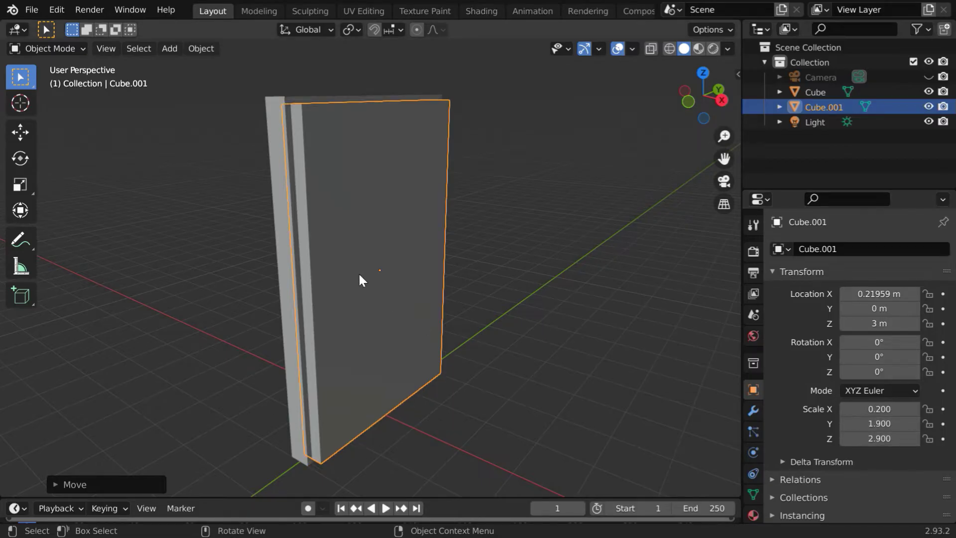
- Select the original outer slab, Cube
middle_click_drag(360, 279, 317, 245)
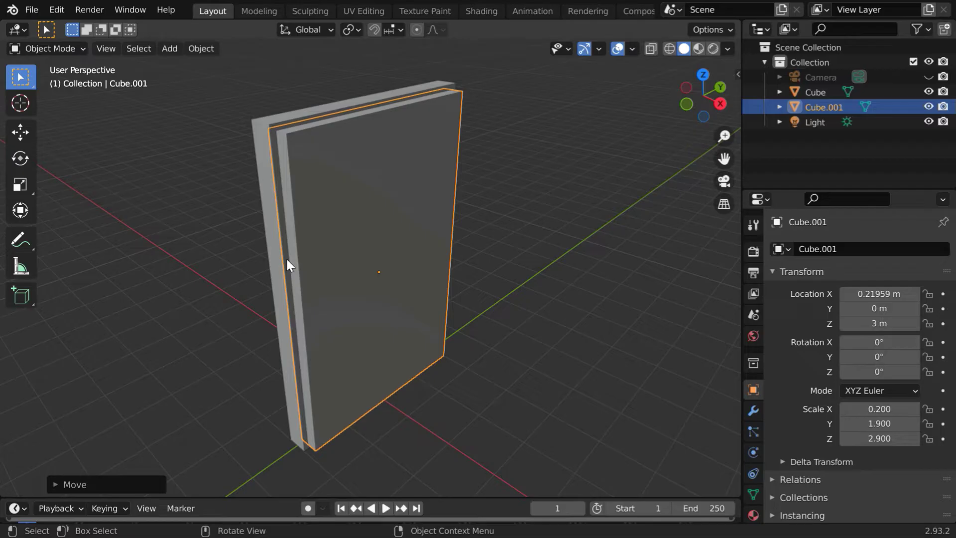
scroll(293, 174, "up", 1)
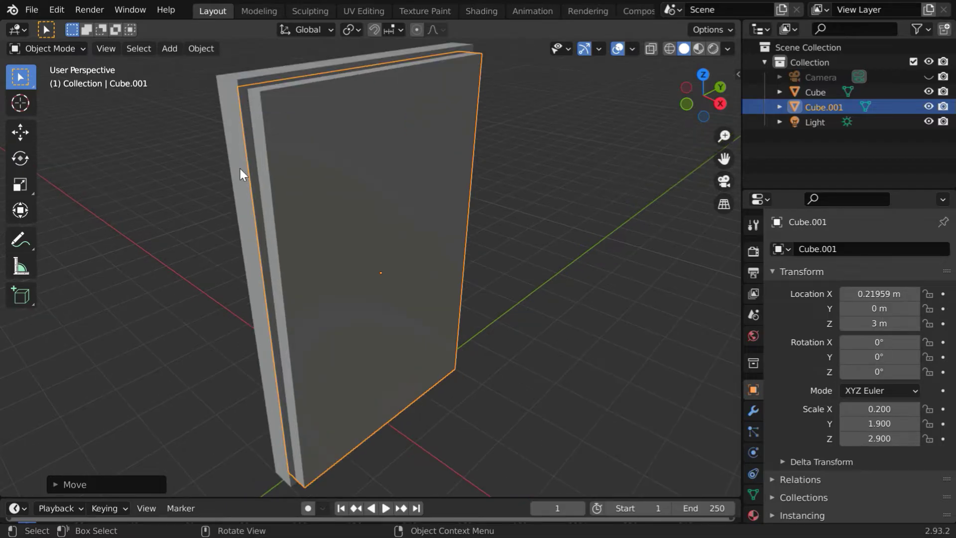
left_click(241, 170)
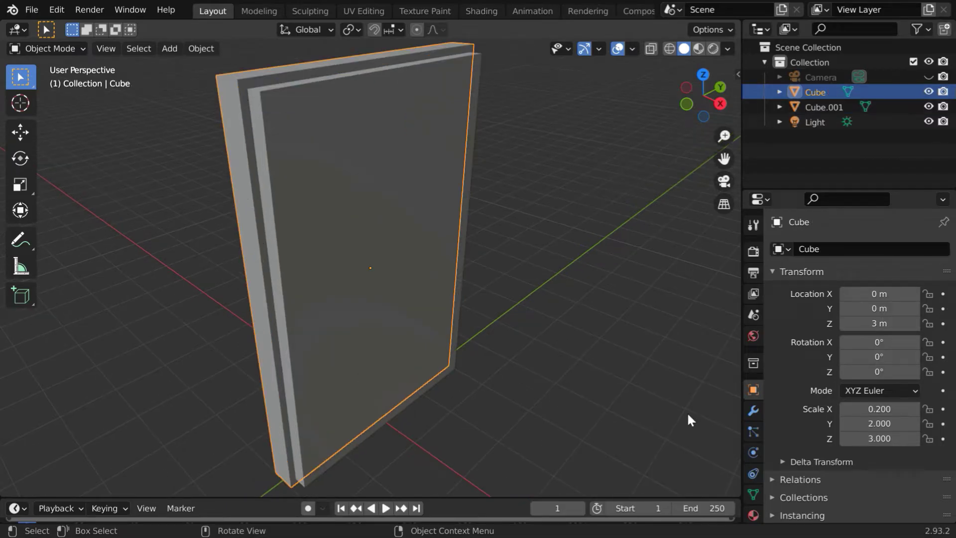
- Add a Boolean Difference modifier on Cube using Cube.001, then apply it
left_click(754, 411)
left_click(816, 250)
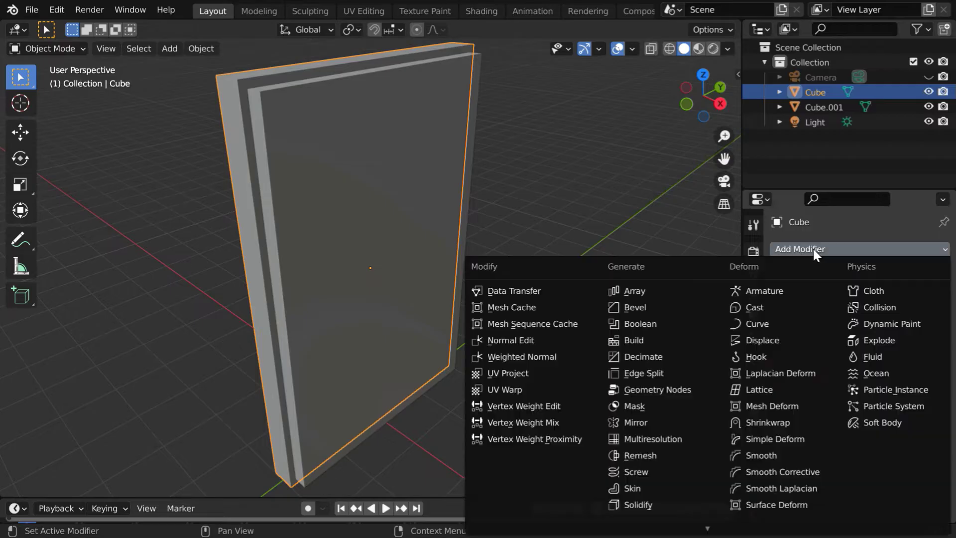
left_click(659, 323)
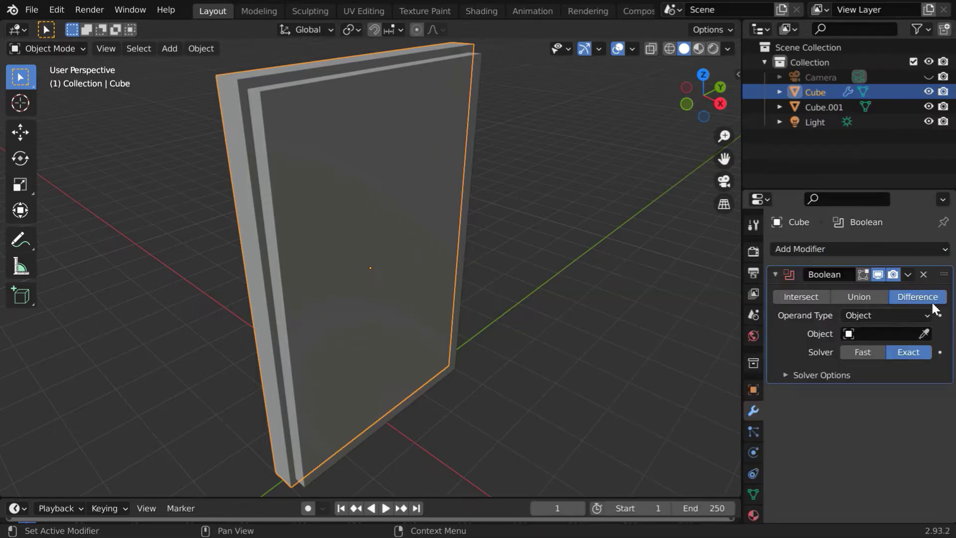
left_click(847, 335)
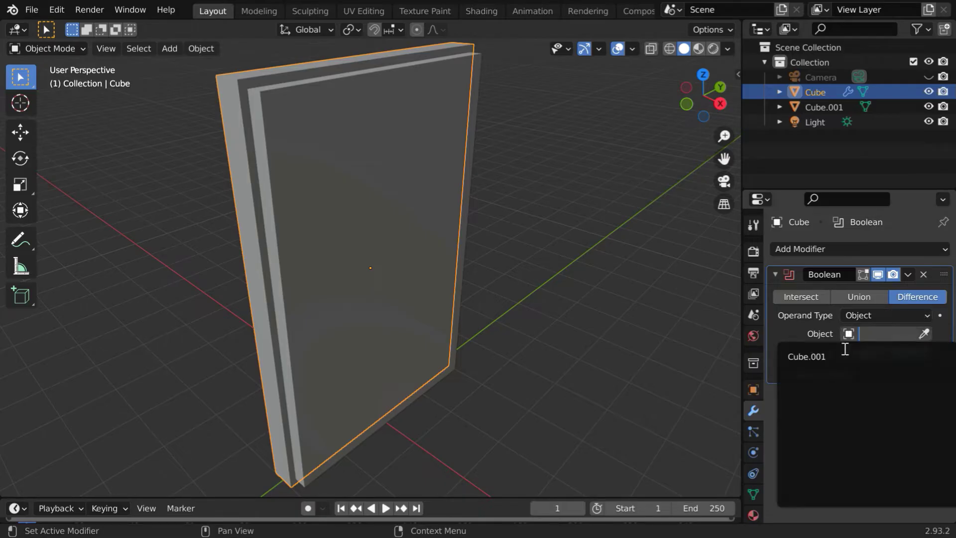
left_click(804, 357)
left_click(907, 275)
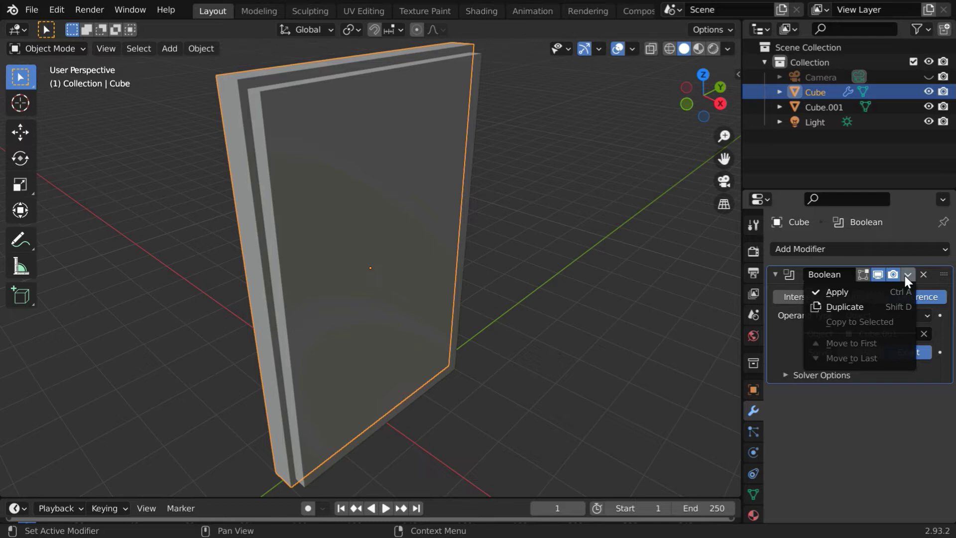
left_click(895, 289)
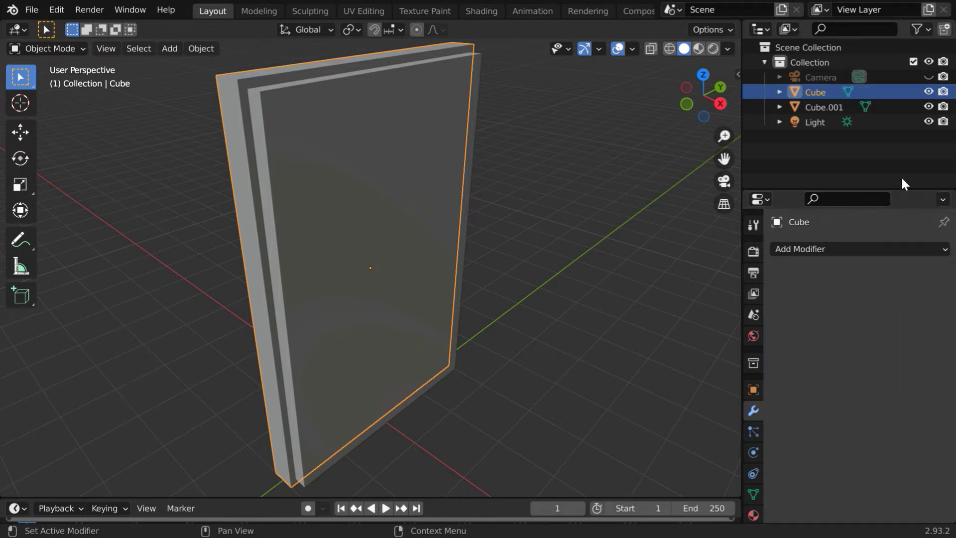
- Hide Cube.001 and view the shallow recess in the slab face-on
left_click(929, 107)
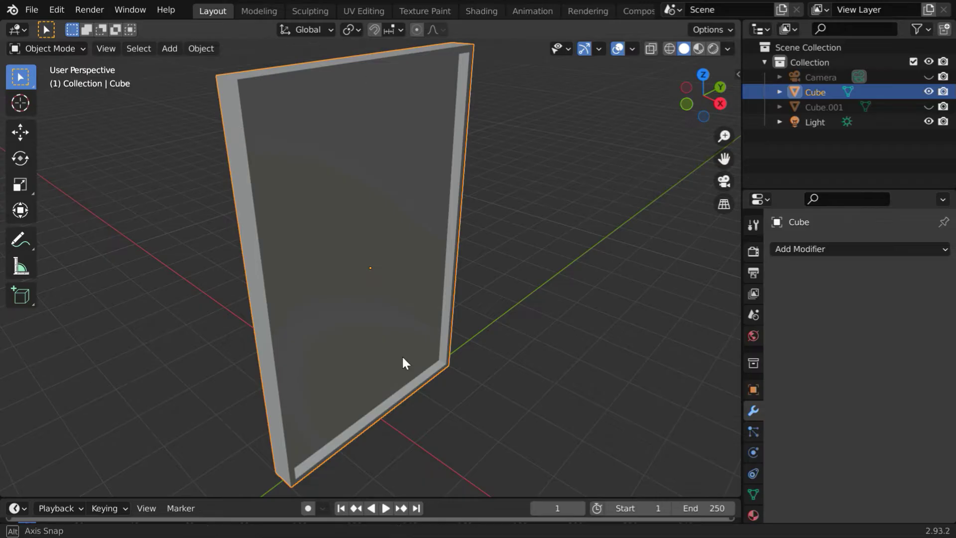
middle_click_drag(404, 363, 405, 289)
scroll(405, 372, "down", 1)
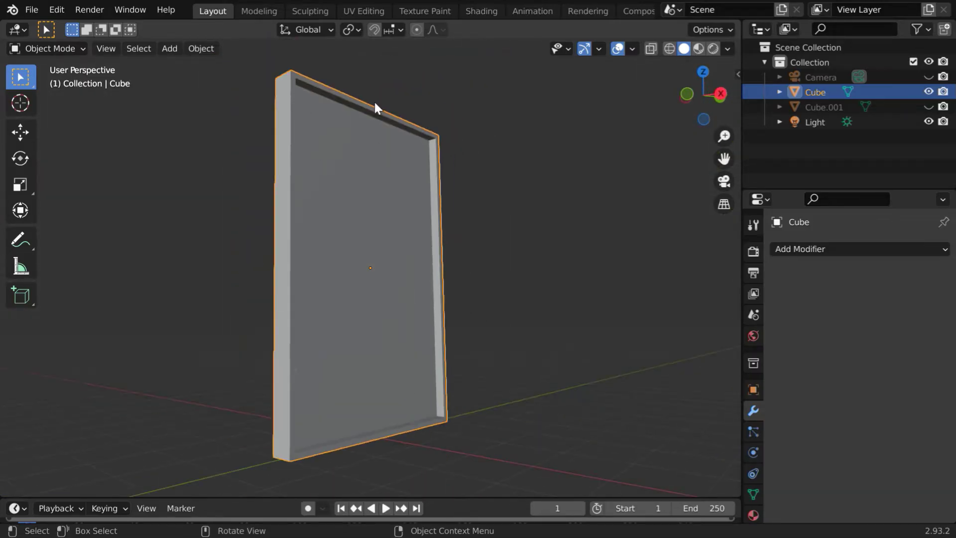
- Unhide Cube.001 and rename it Glass
left_click(928, 107)
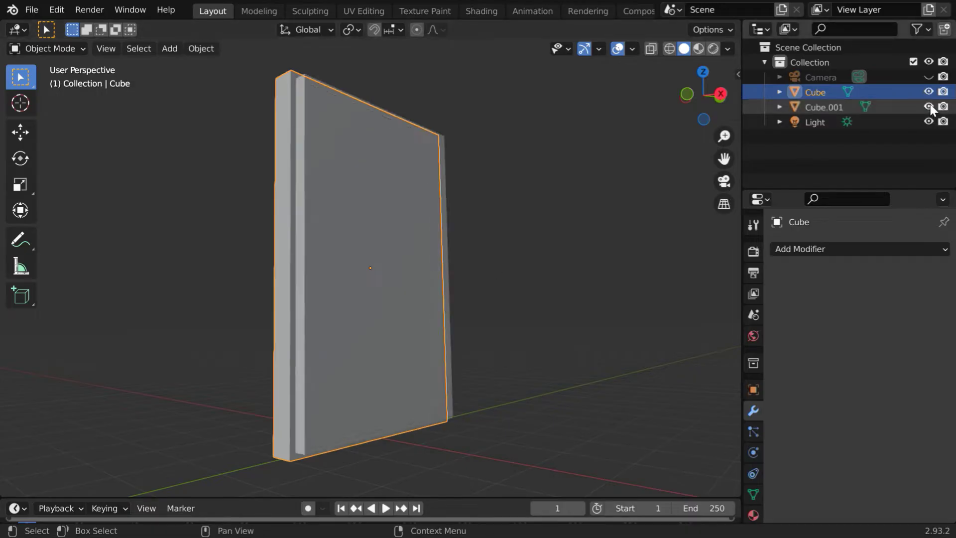
double_click(828, 111)
type("G")
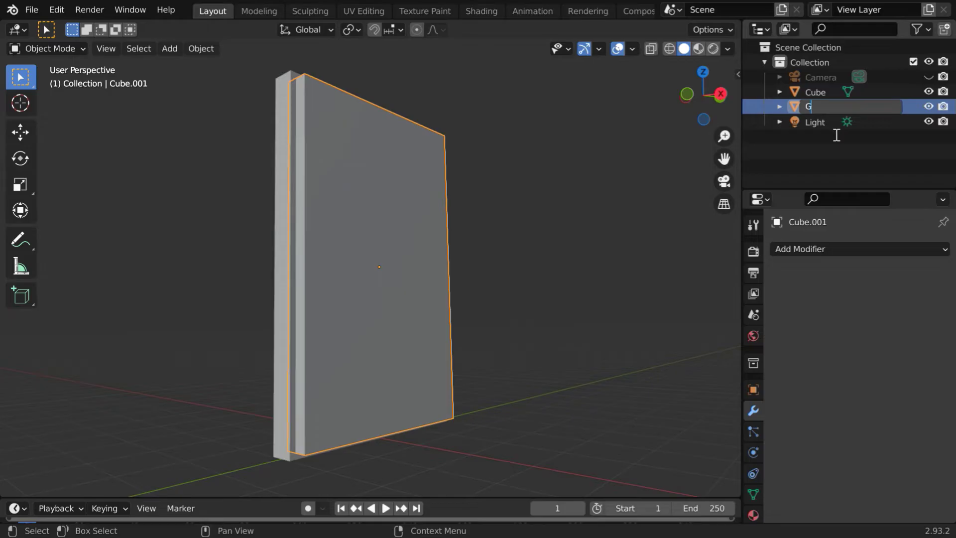
type("lass")
key("Return")
- Rename the Cube object to Frame
left_click(818, 94)
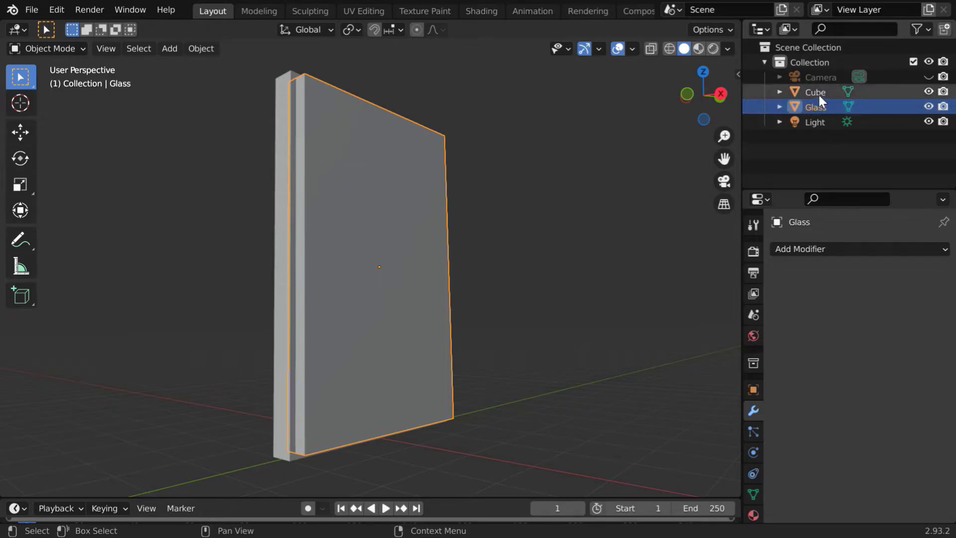
double_click(818, 93)
type("Frame")
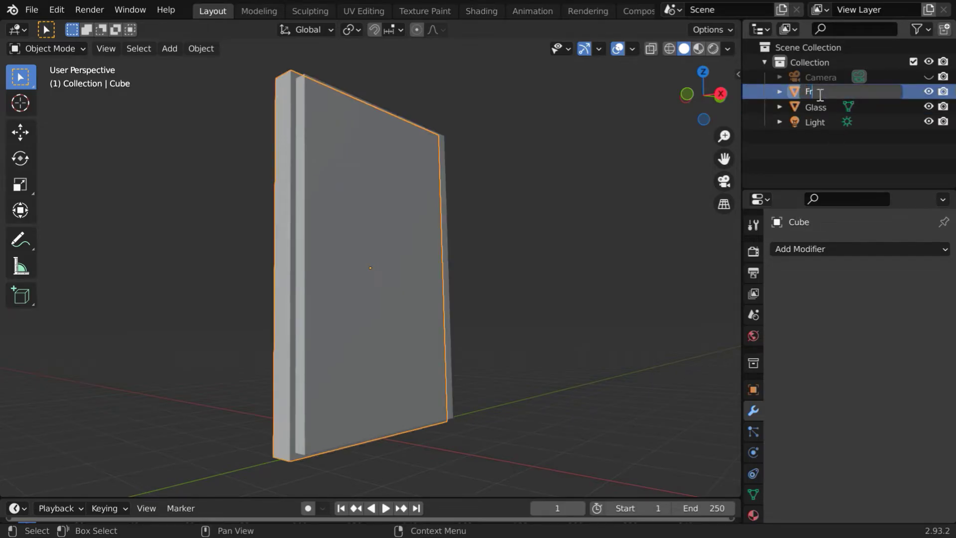
key("Return")
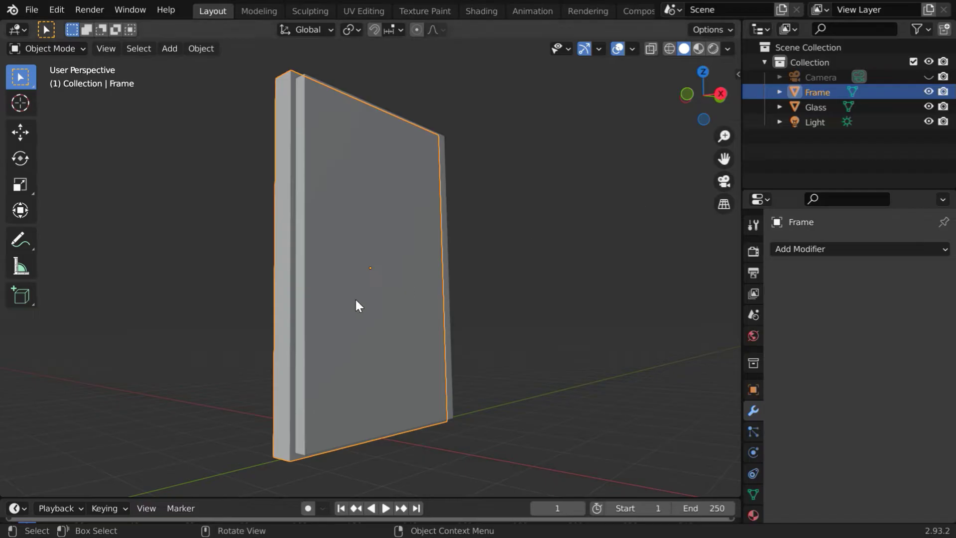
scroll(321, 321, "up", 2)
scroll(314, 306, "down", 3)
middle_click_drag(314, 307, 324, 321)
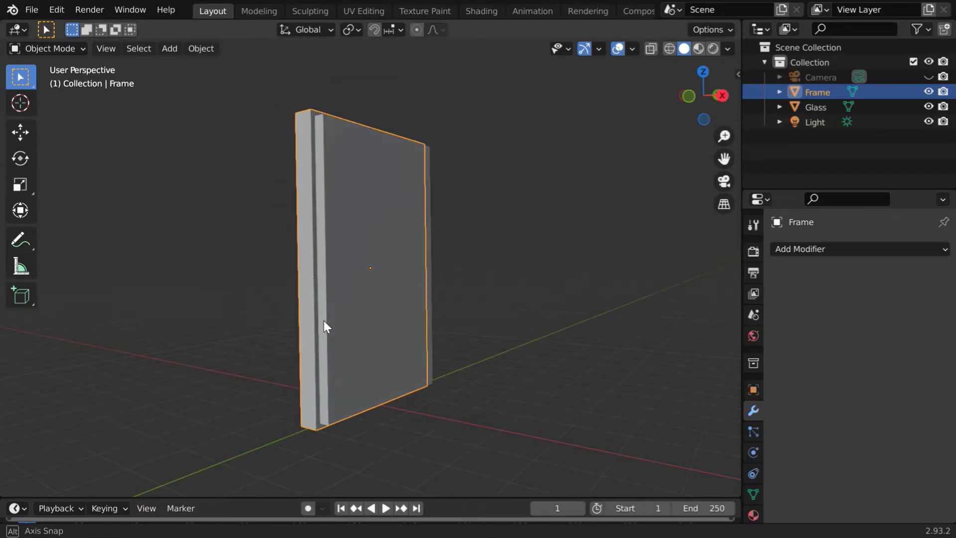
- Use Material Preview shading with the built-in HDRI at strength 2.0 instead of Scene World
left_click(712, 49)
left_click(727, 49)
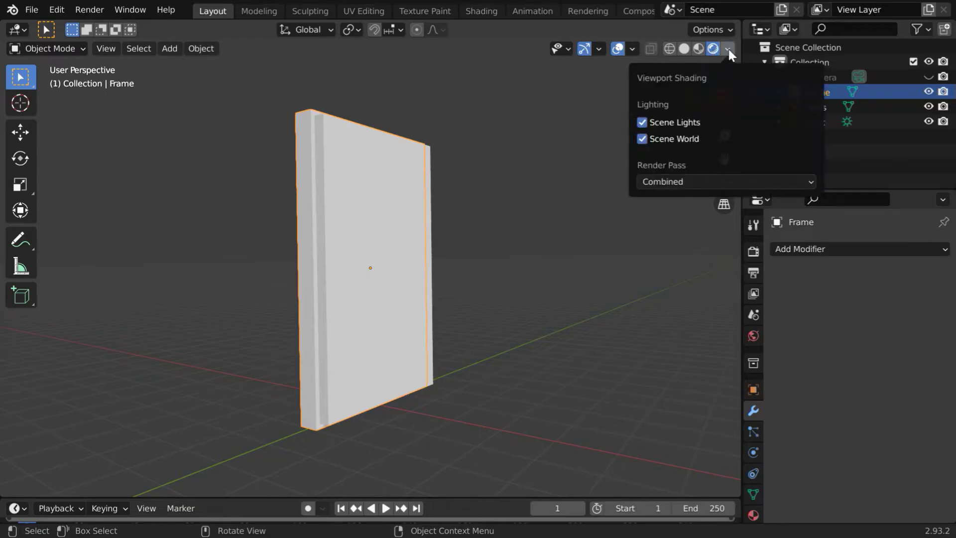
left_click(681, 140)
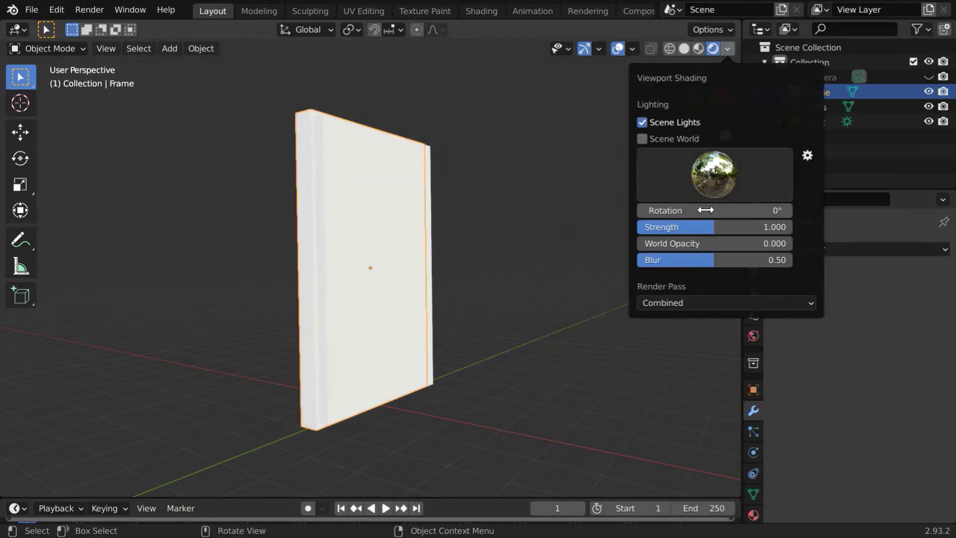
left_click_drag(663, 227, 747, 227)
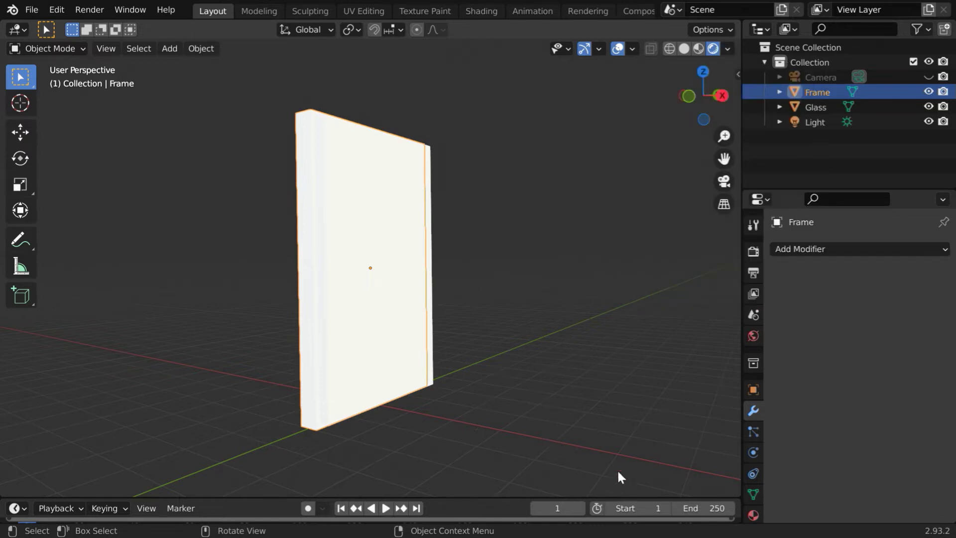
- Set the Frame material's Base Color to H 1, S 1, V 0.05
left_click(754, 516)
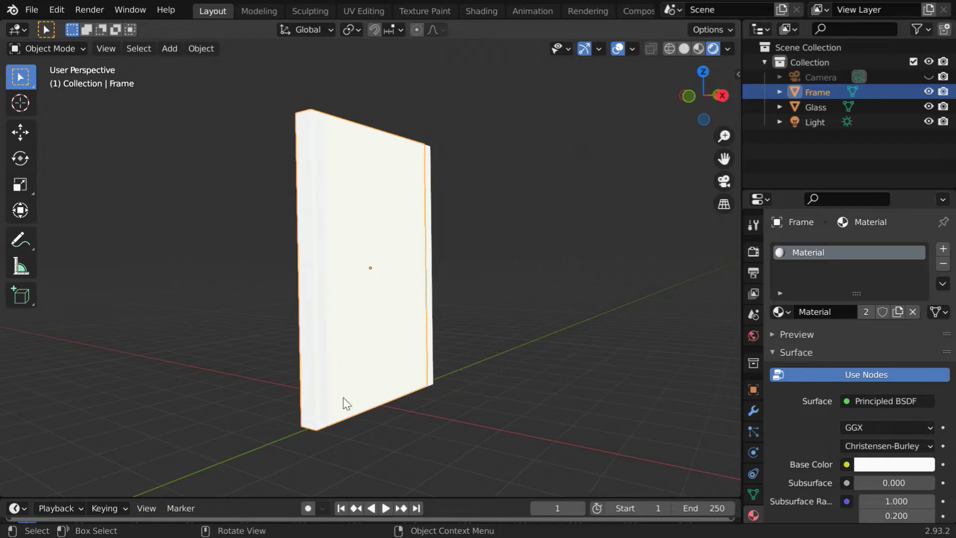
scroll(841, 462, "down", 3)
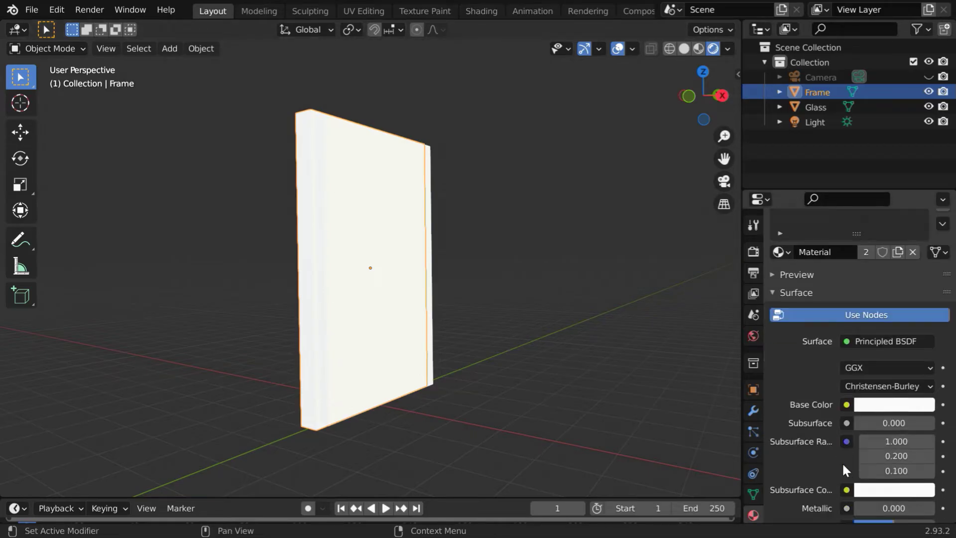
scroll(841, 462, "down", 5)
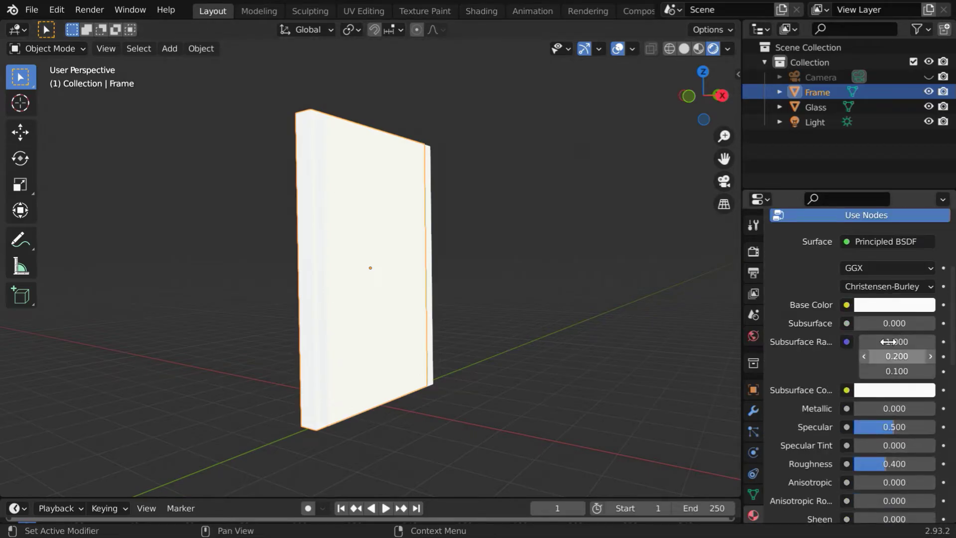
left_click(889, 309)
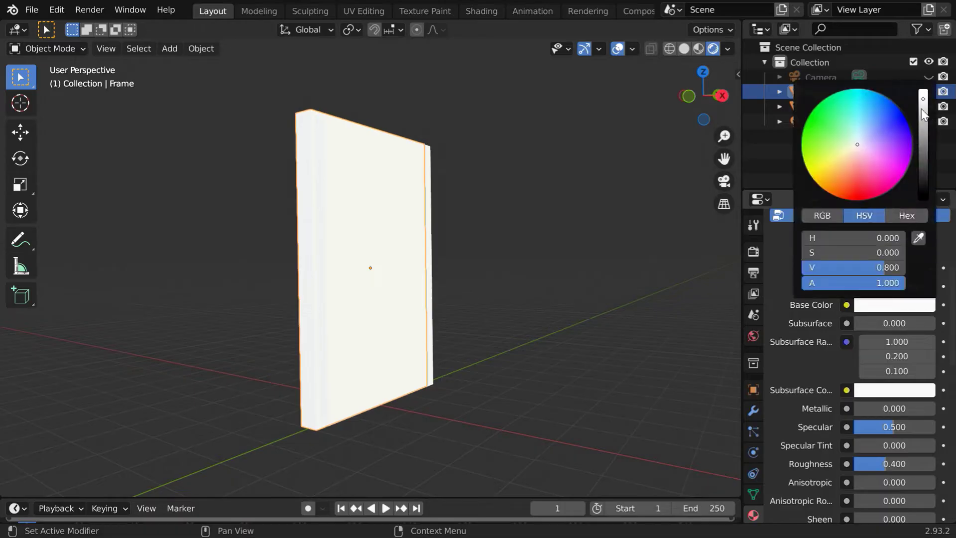
left_click_drag(922, 109, 923, 169)
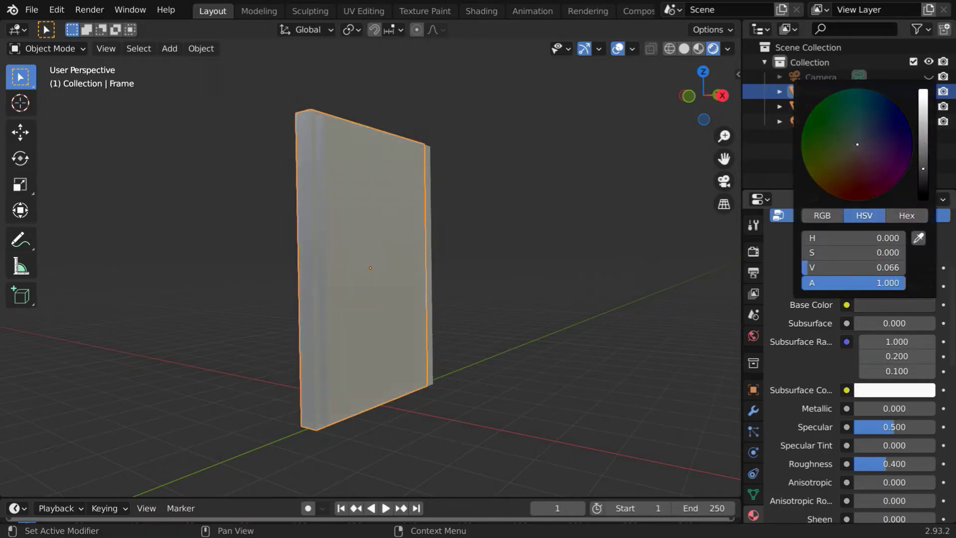
left_click(860, 196)
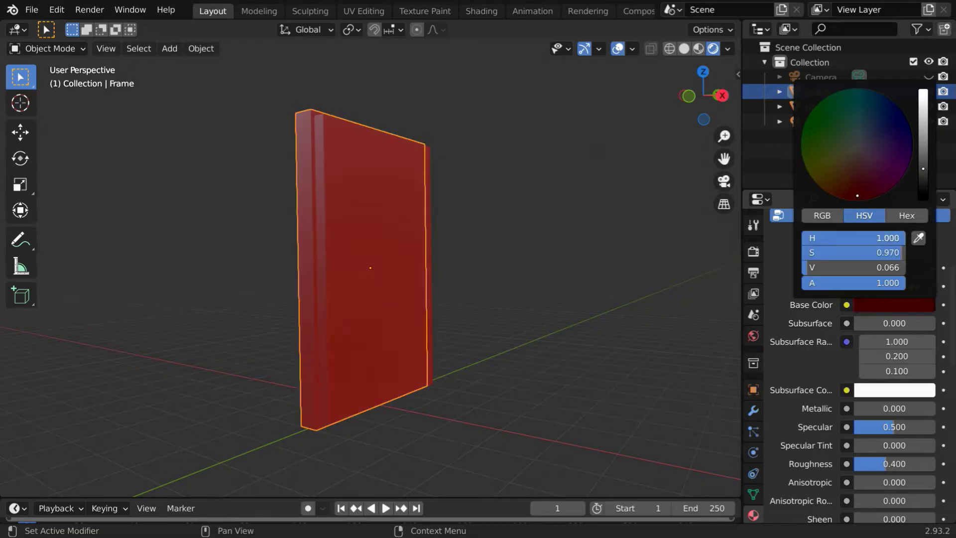
left_click_drag(892, 252, 912, 251)
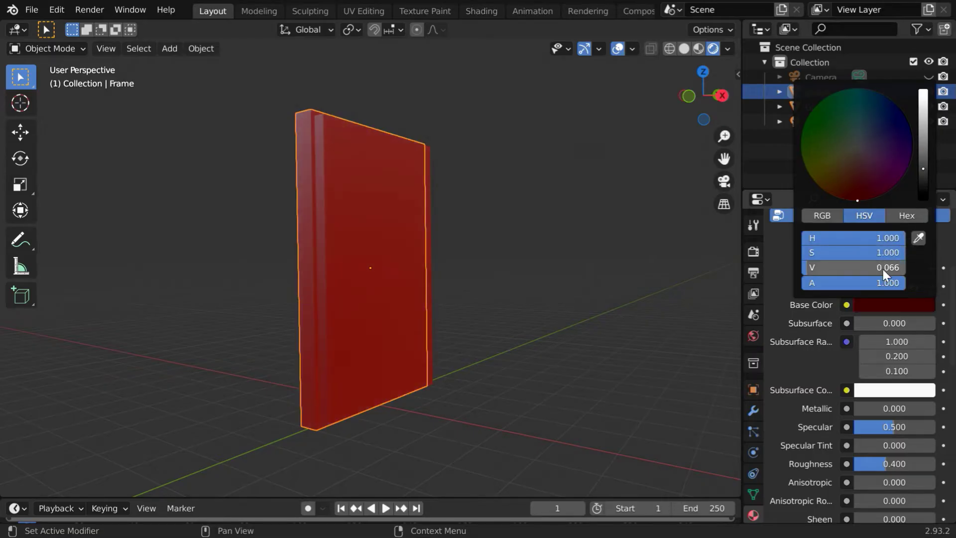
left_click(883, 269)
type("0.05")
key("Return")
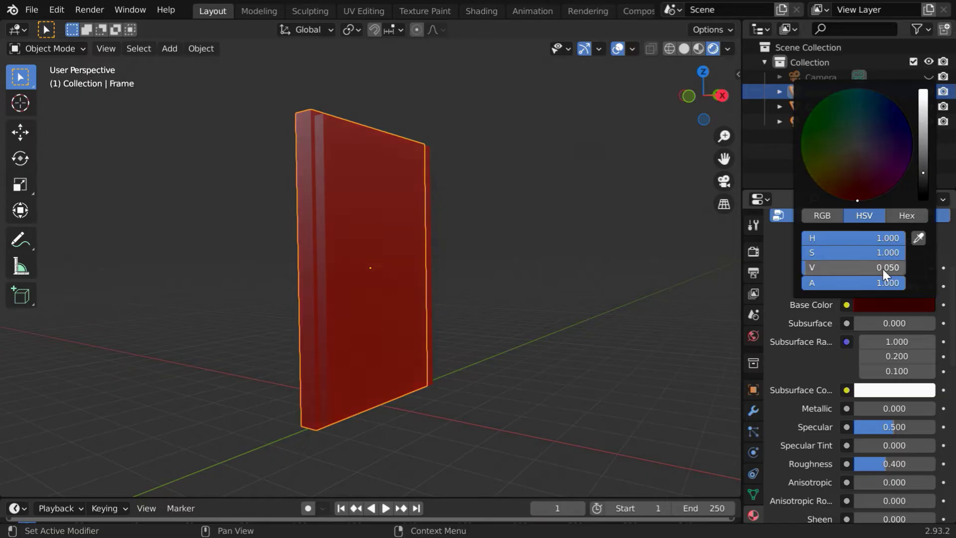
scroll(370, 384, "up", 4)
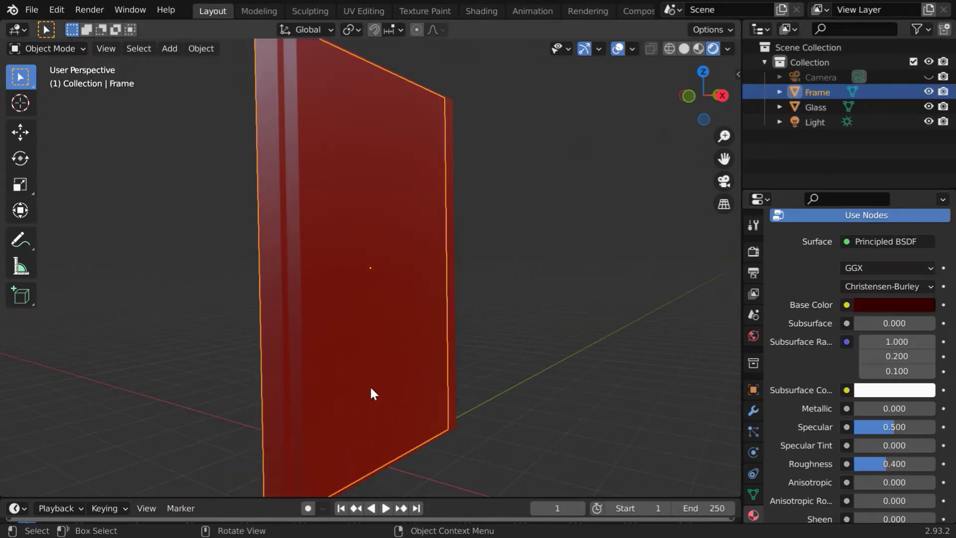
- Select the Glass pane and remove its shared material
middle_click_drag(370, 384, 357, 400)
left_click(302, 220)
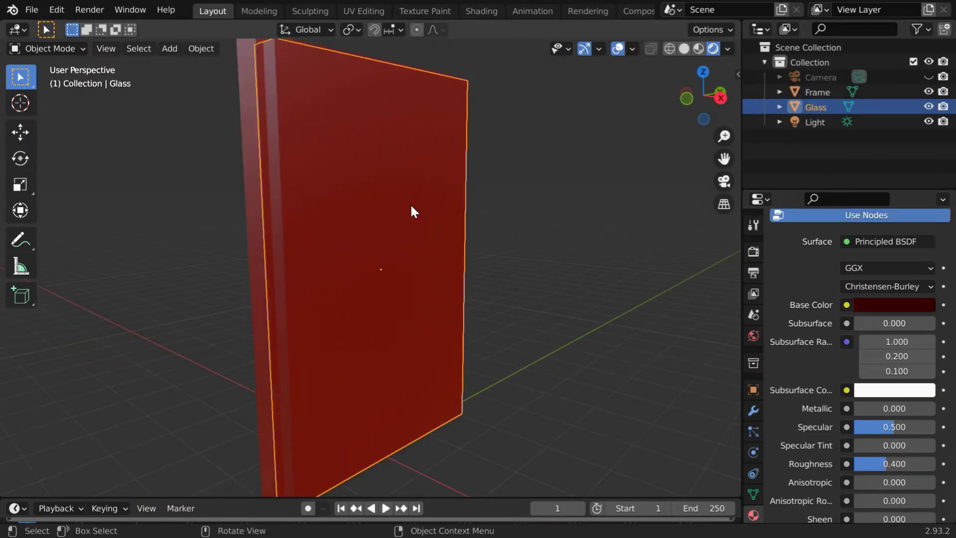
scroll(338, 214, "down", 2)
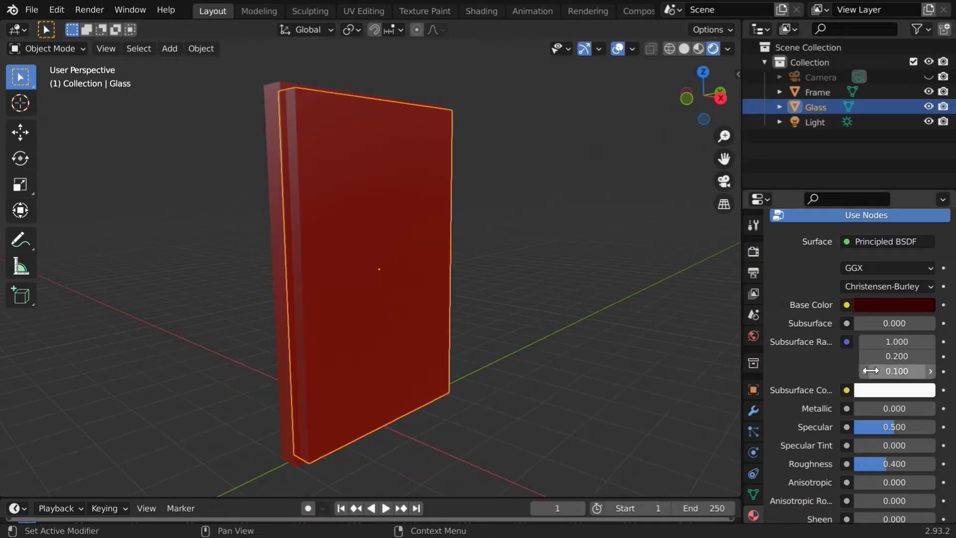
scroll(872, 371, "up", 8)
left_click(913, 312)
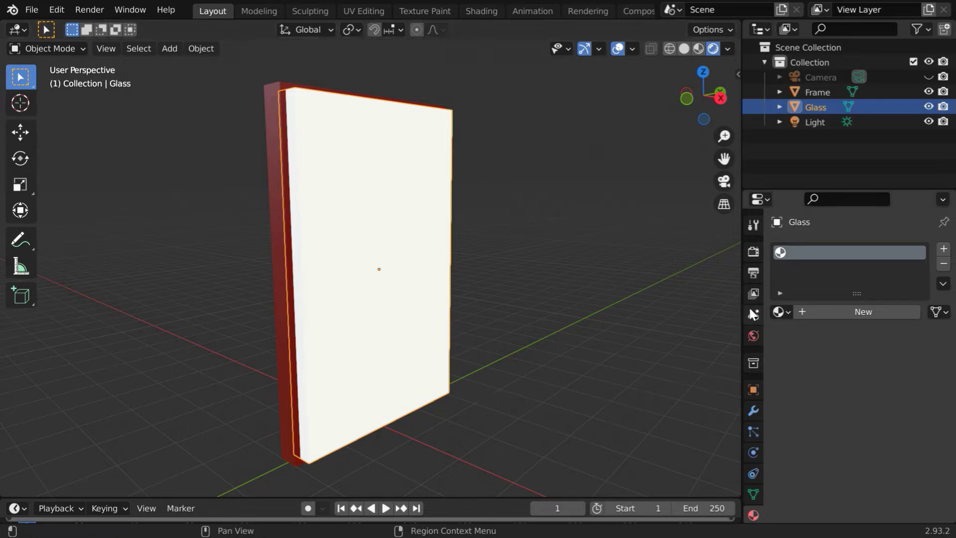
- Enable Screen Space Reflections in the Eevee render settings and expand its panel
left_click(753, 251)
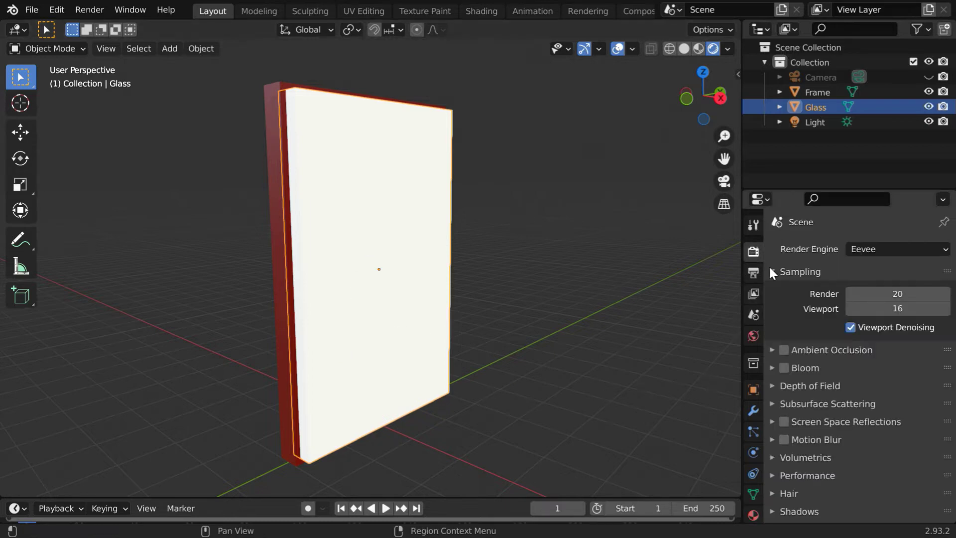
left_click(784, 422)
left_click(774, 424)
scroll(826, 422, "down", 5)
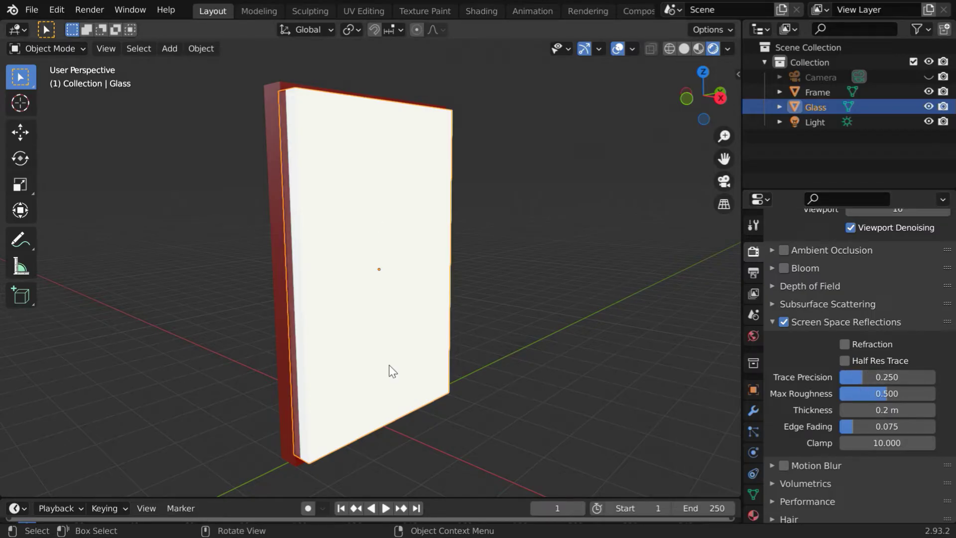
- Add a new material to the Glass pane with Metallic 1.0 and Roughness 0.0
left_click(754, 516)
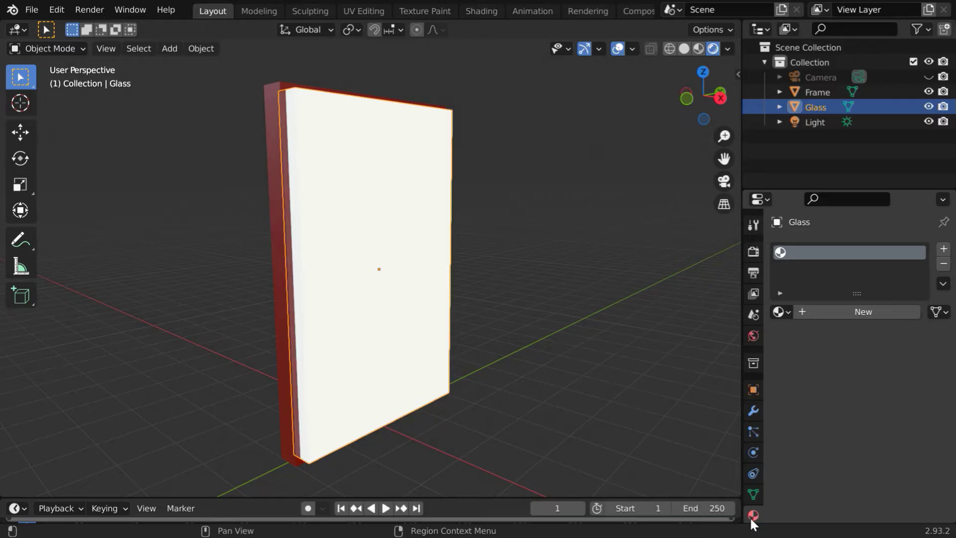
left_click(842, 312)
scroll(834, 386, "down", 2)
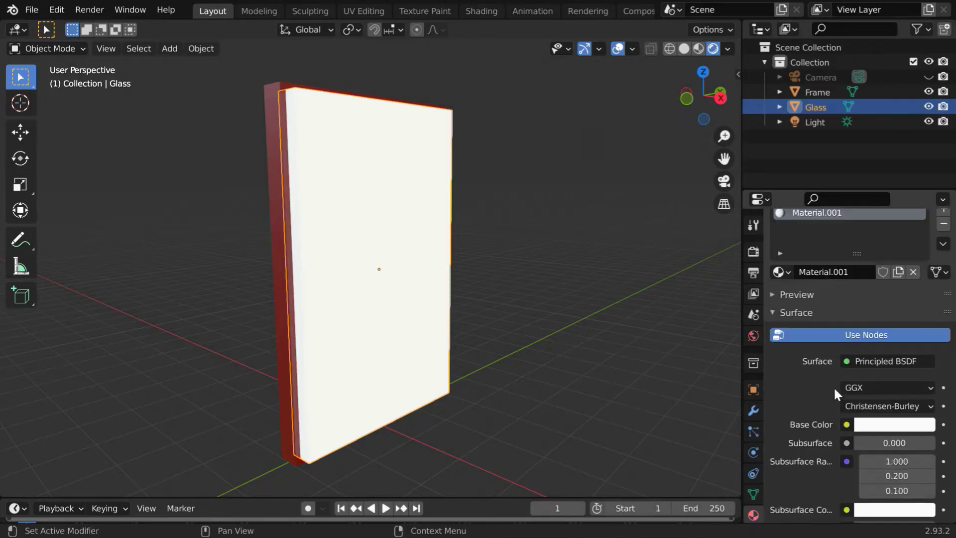
scroll(833, 386, "down", 10)
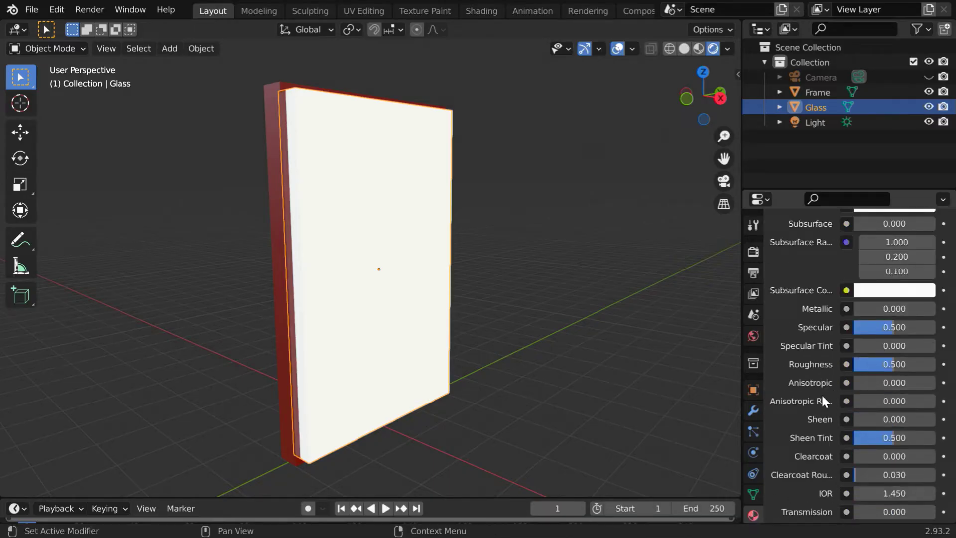
left_click_drag(855, 308, 936, 309)
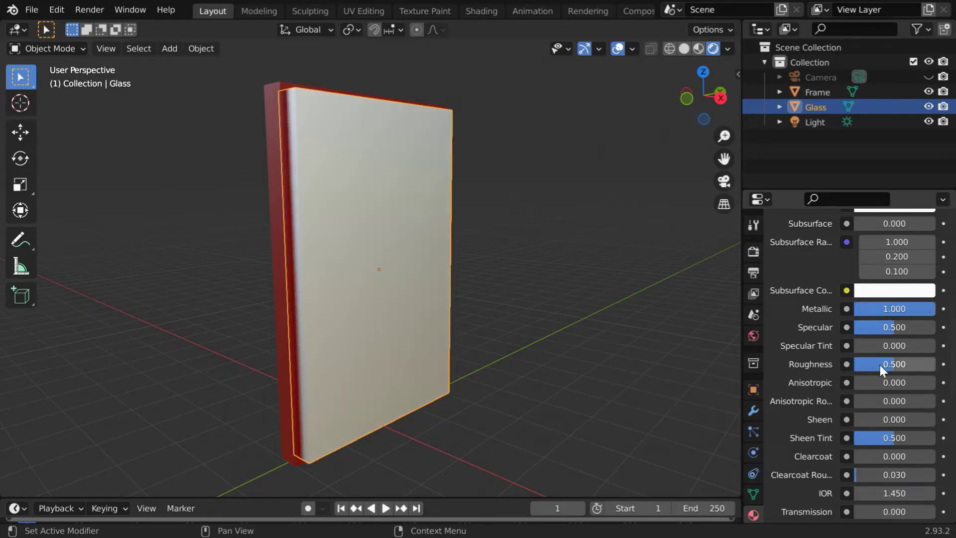
left_click_drag(898, 363, 853, 363)
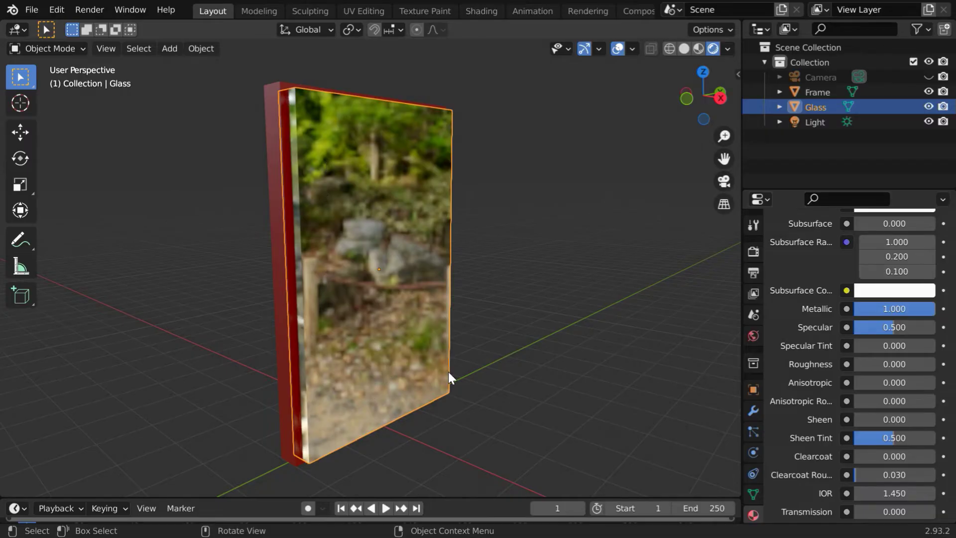
middle_click_drag(448, 372, 524, 373)
- Set the Glass pane's X scale to 0.1 in Object Properties
scroll(404, 357, "up", 2)
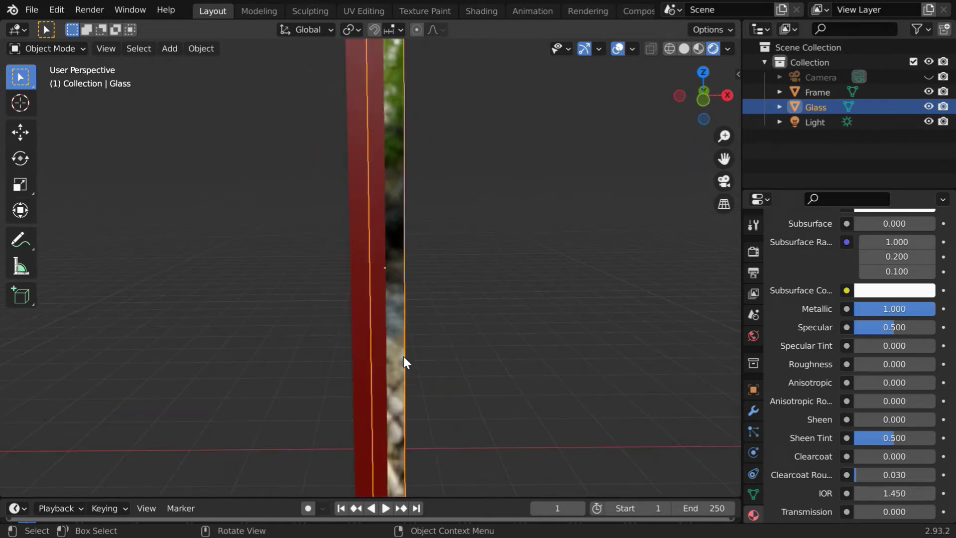
scroll(403, 357, "up", 2)
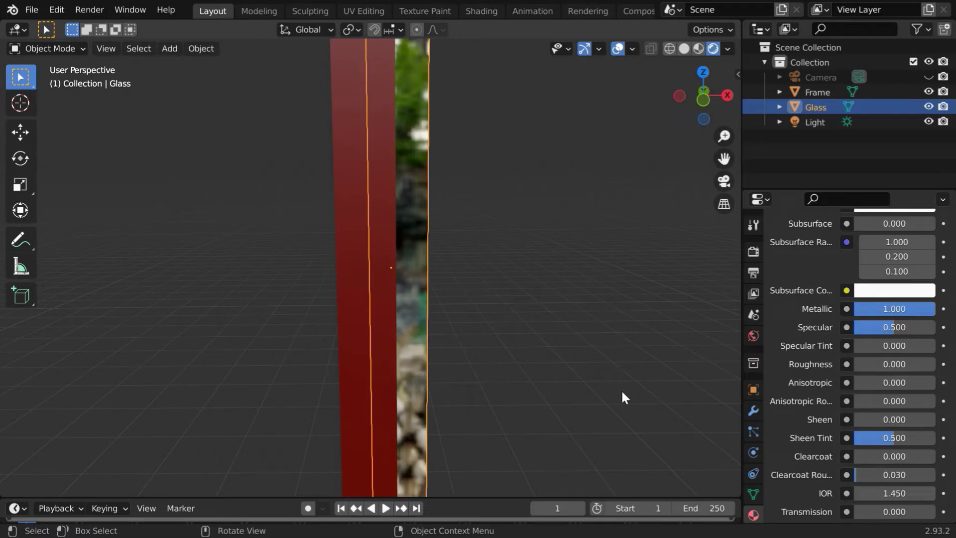
left_click(753, 390)
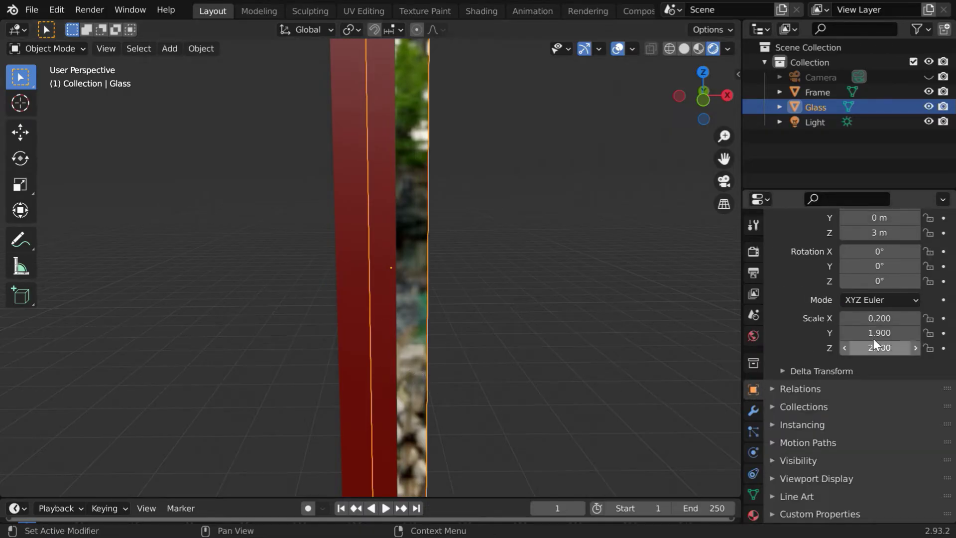
left_click(880, 318)
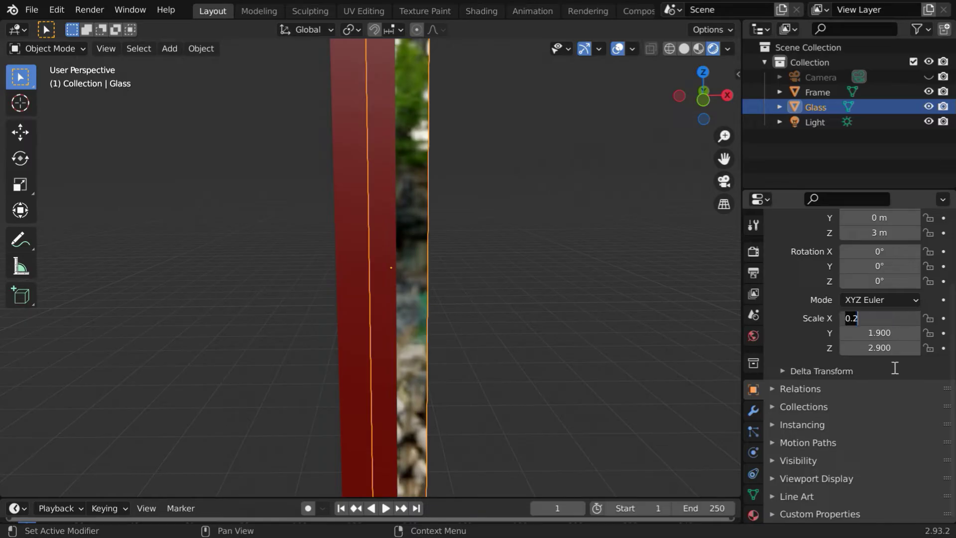
type("0.1")
key("Return")
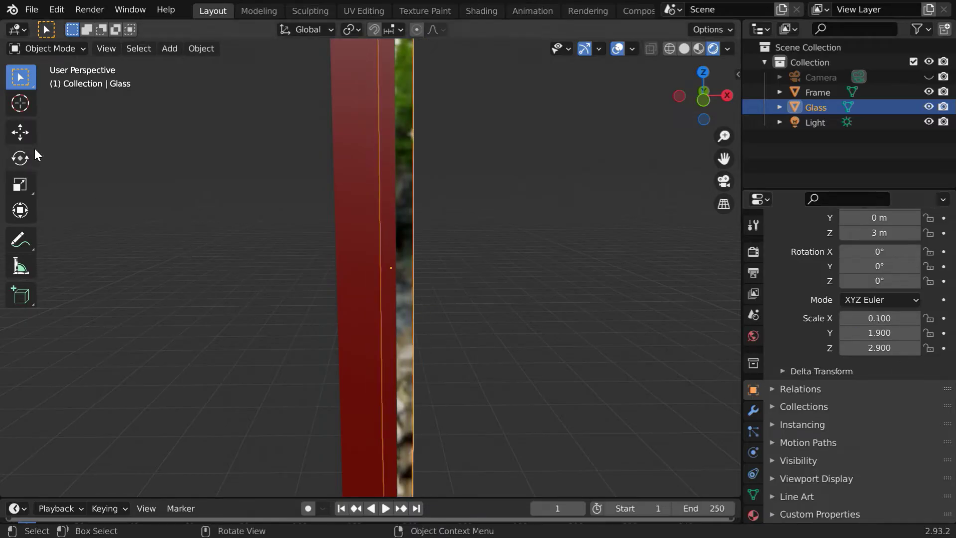
- Slide the thinned Glass pane along X into the frame's recess
left_click(20, 132)
middle_click_drag(501, 306, 491, 315)
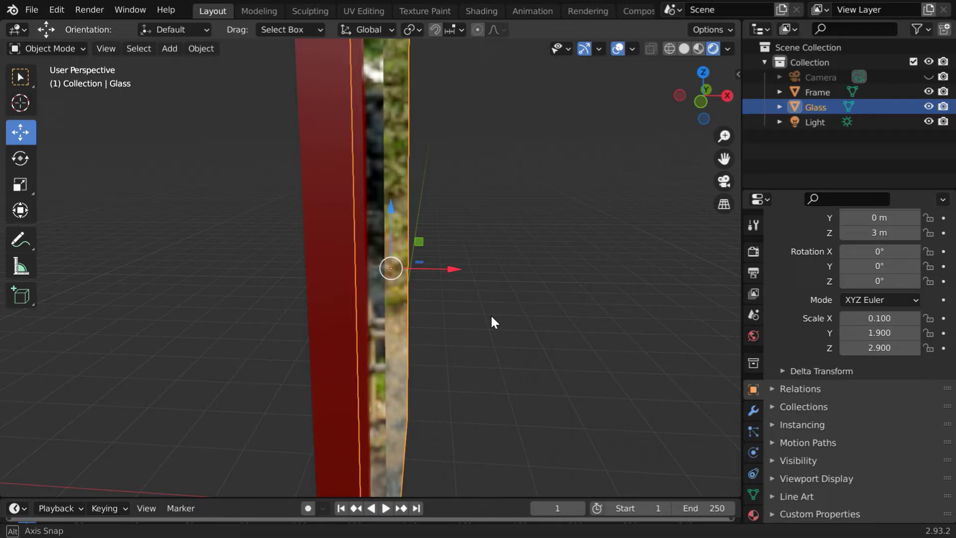
left_click_drag(451, 270, 423, 261)
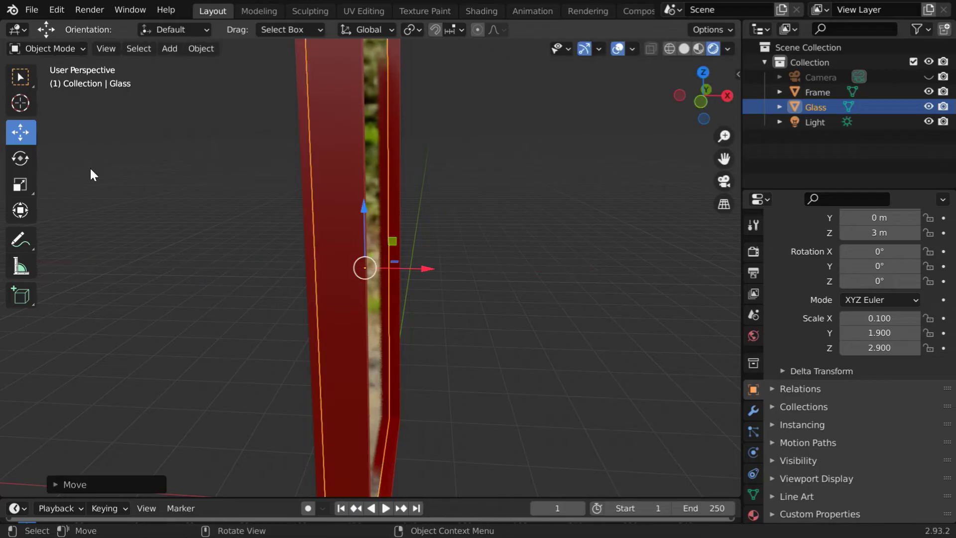
left_click(19, 77)
- Box-select the Frame and Glass and shift them together about −1.979 m along X
middle_click_drag(533, 323, 440, 335)
left_click(521, 354)
middle_click_drag(521, 354, 478, 352)
middle_click_drag(419, 340, 450, 368)
scroll(429, 324, "down", 3)
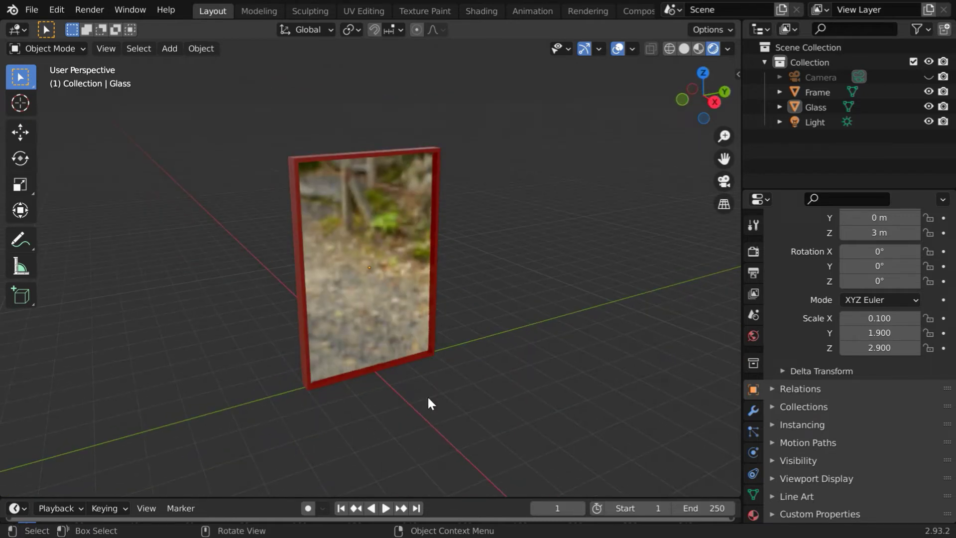
left_click_drag(243, 131, 425, 340)
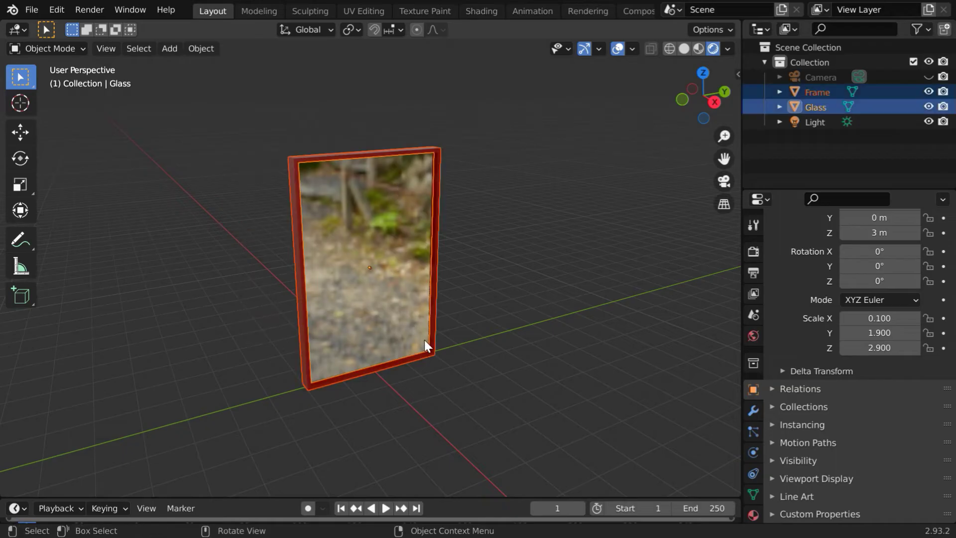
left_click(26, 133)
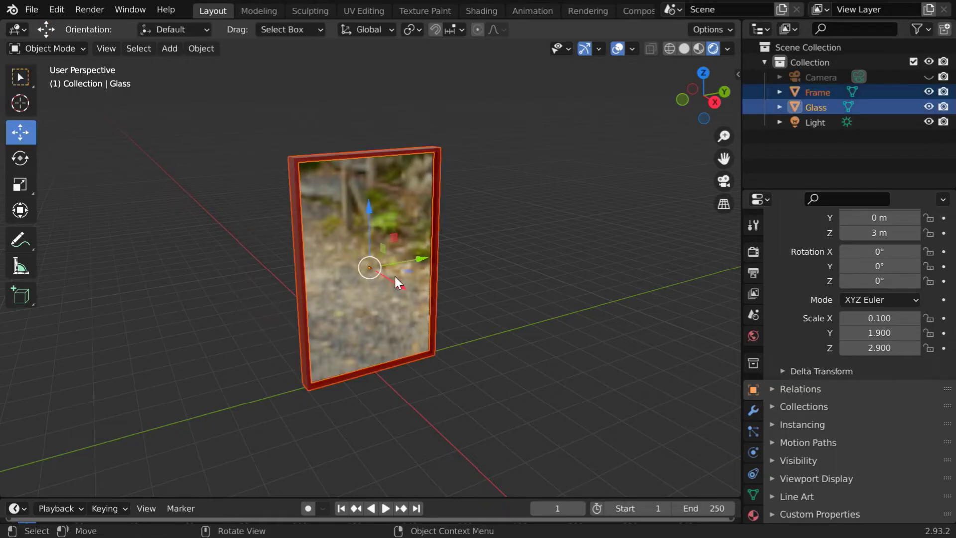
left_click_drag(397, 285, 369, 263)
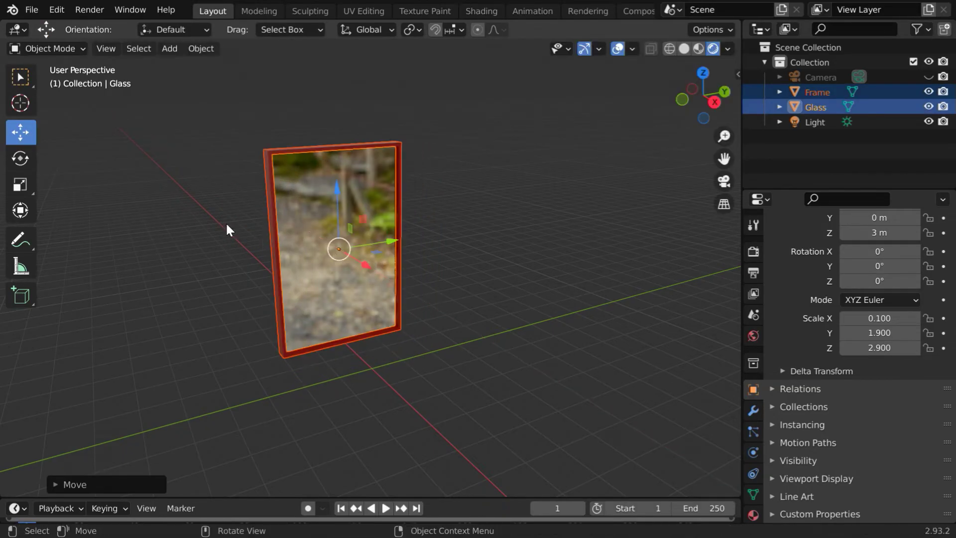
- Add a UV sphere to the scene
left_click(195, 208)
left_click(169, 49)
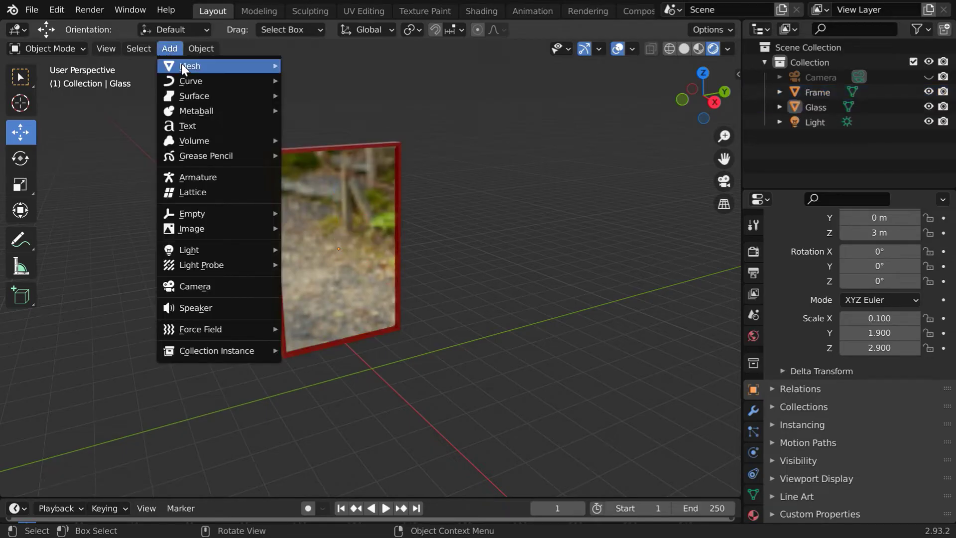
mouse_move(182, 63)
left_click(330, 109)
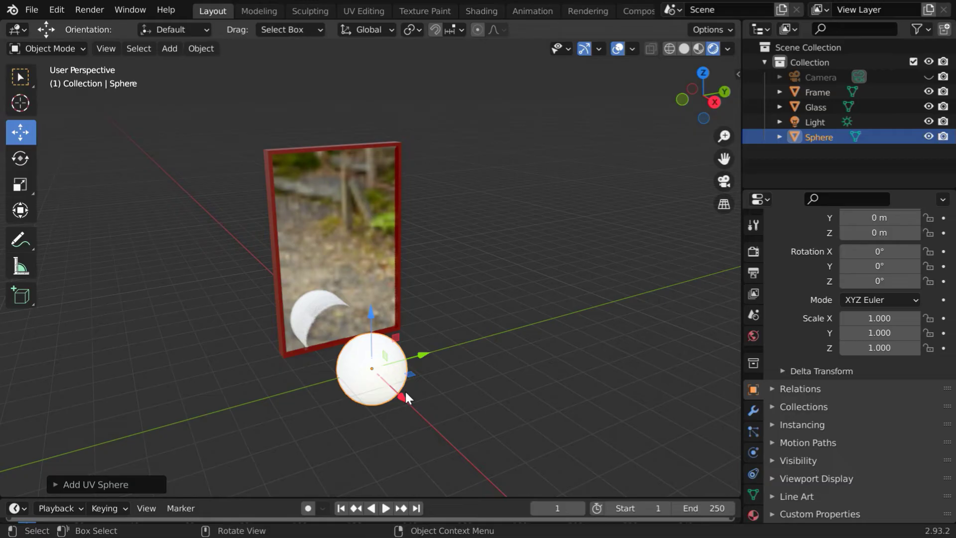
- Raise the sphere and move it toward the mirror, to Y 1.6996 m and Z 1.3902 m
left_click_drag(371, 373, 433, 321)
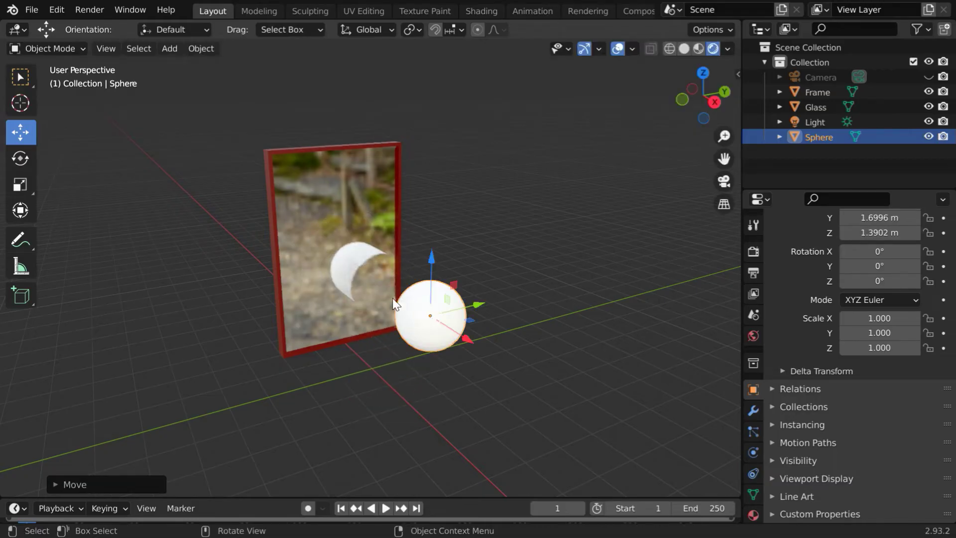
scroll(347, 257, "up", 3)
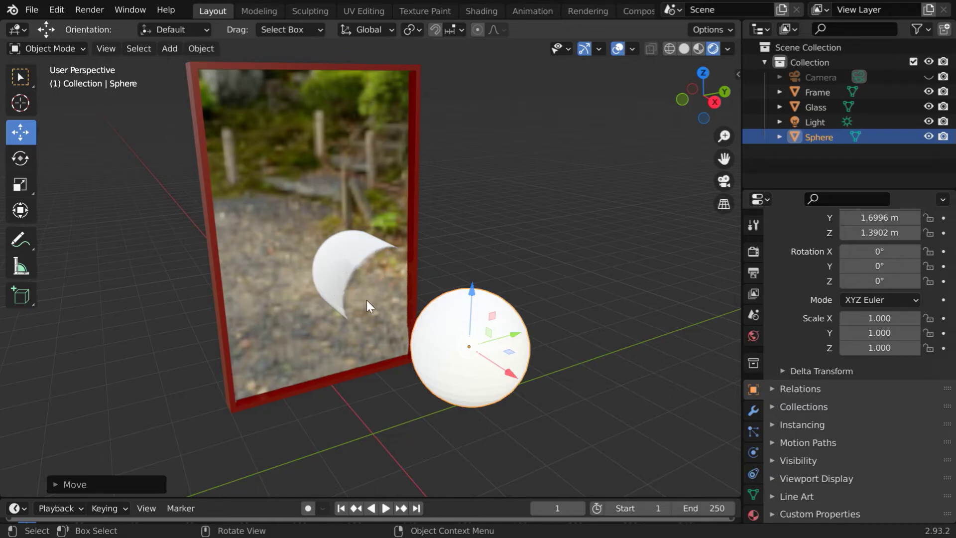
scroll(369, 272, "down", 2)
middle_click_drag(373, 282, 392, 274)
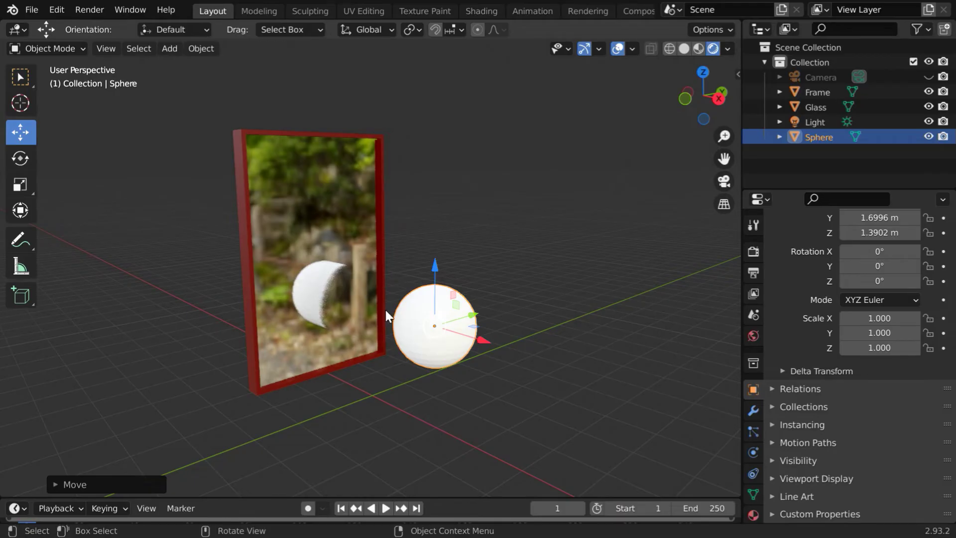
- Add a reflection plane light probe and scale it to X 3 and Y 2
left_click(169, 49)
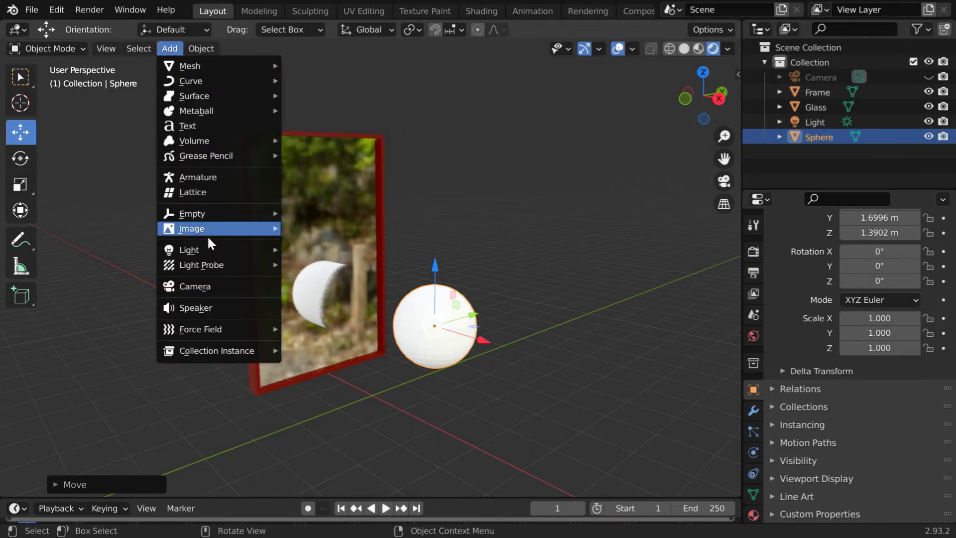
mouse_move(216, 267)
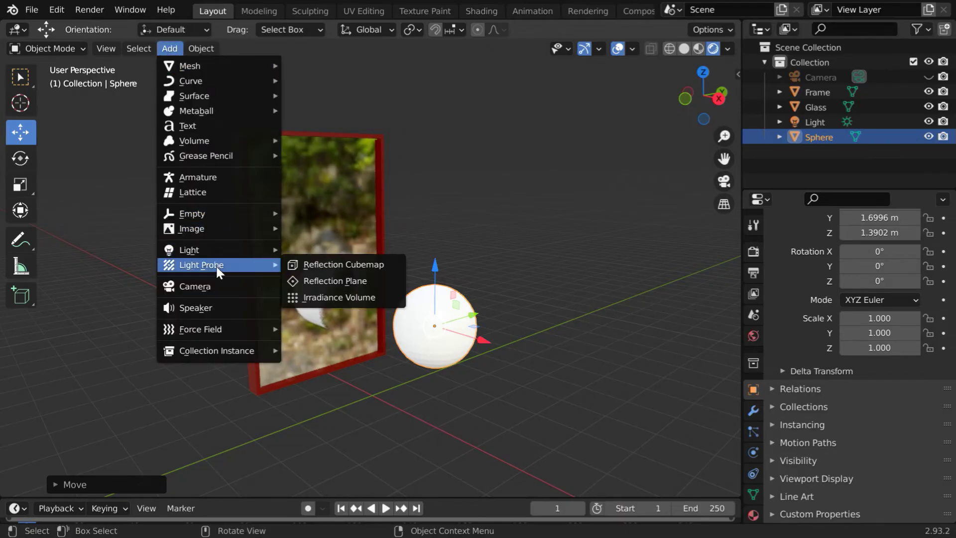
left_click(338, 281)
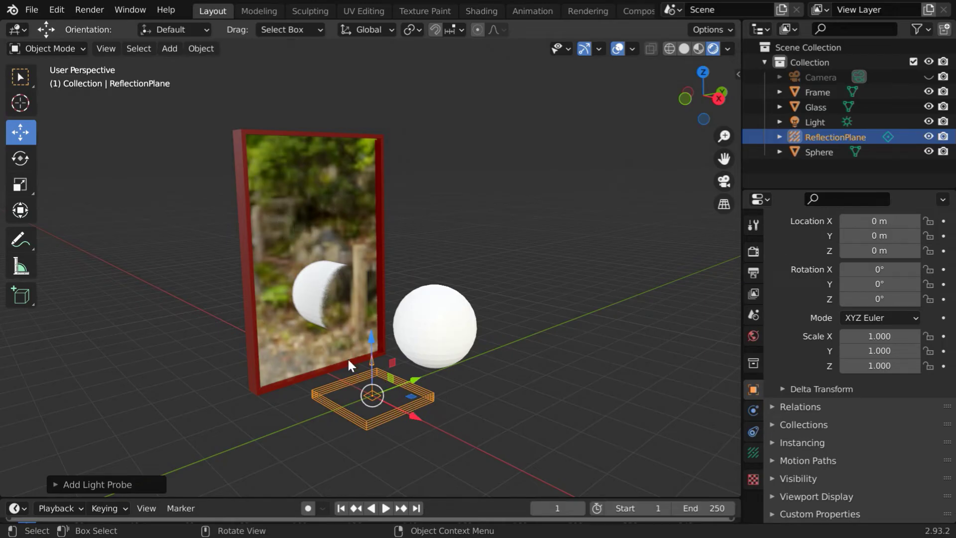
left_click(894, 336)
type("1.0")
type("3")
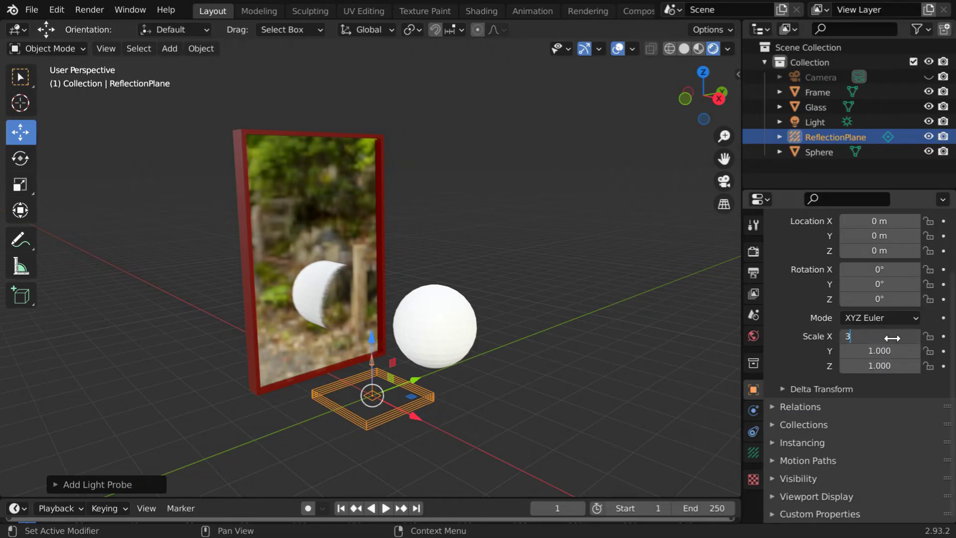
key("Return")
left_click(884, 350)
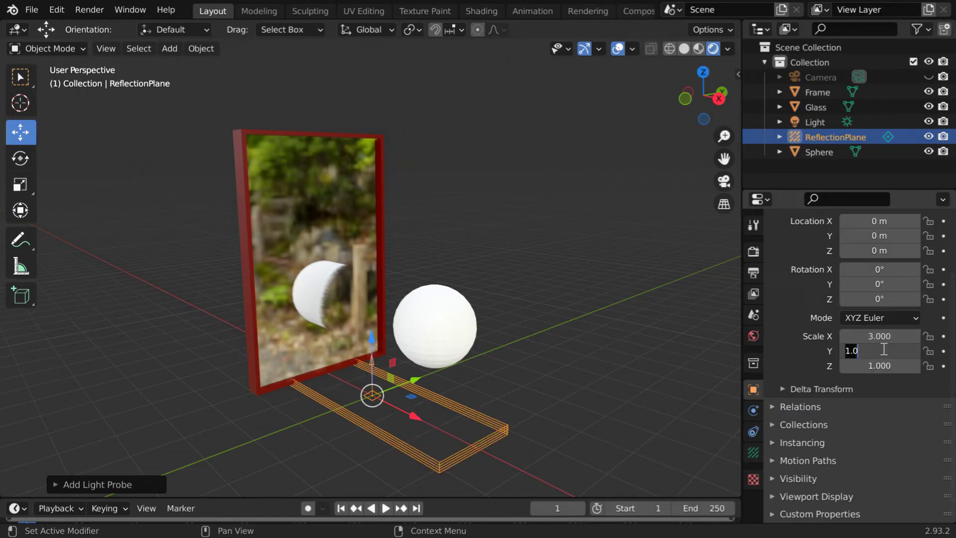
type("2")
key("Return")
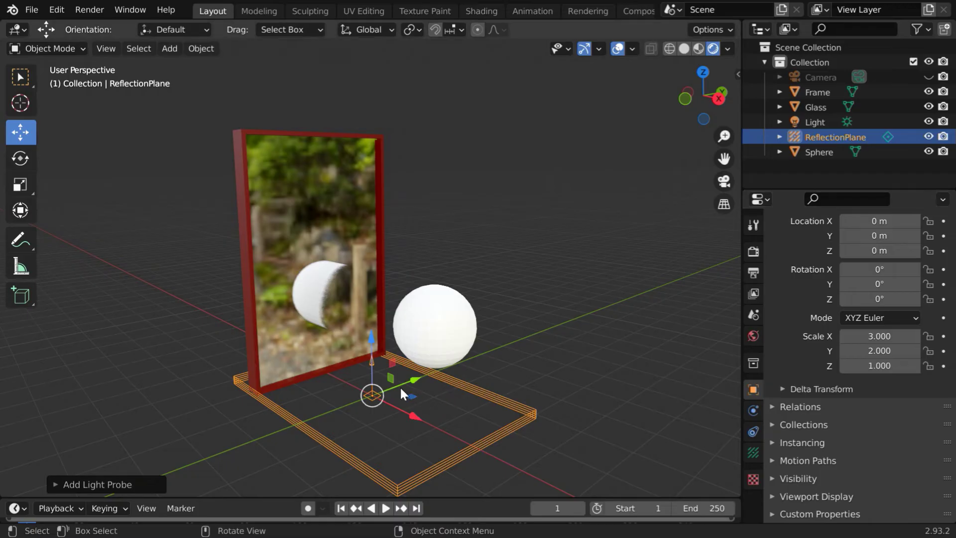
- Rotate the ReflectionPlane 90° on Y and raise it to Z 3 m
scroll(399, 387, "down", 2)
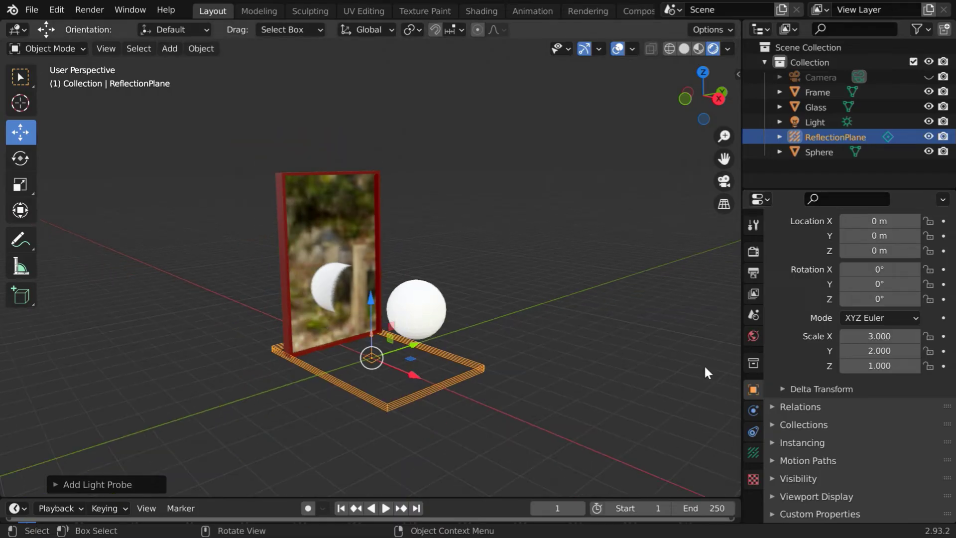
double_click(888, 285)
type("90")
key("Return")
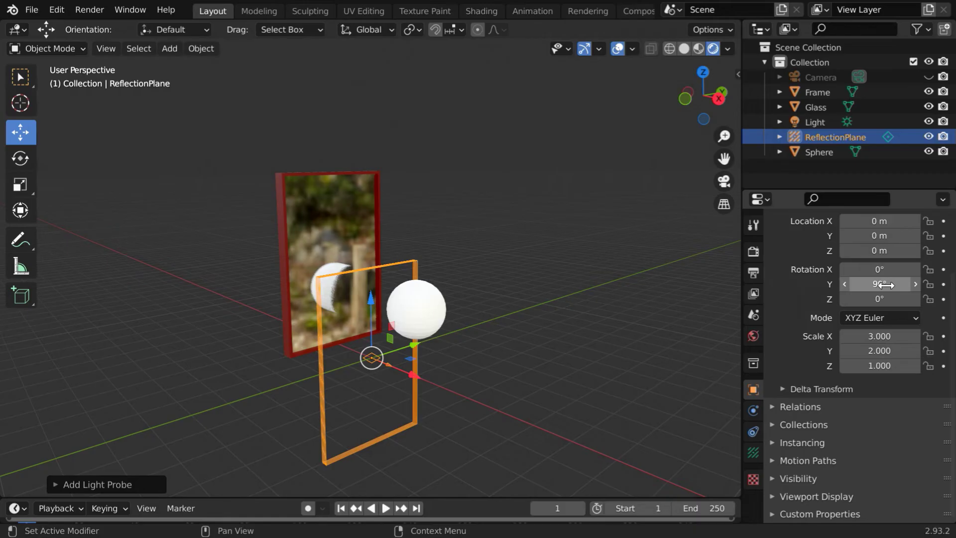
double_click(885, 250)
type("3")
key("Return")
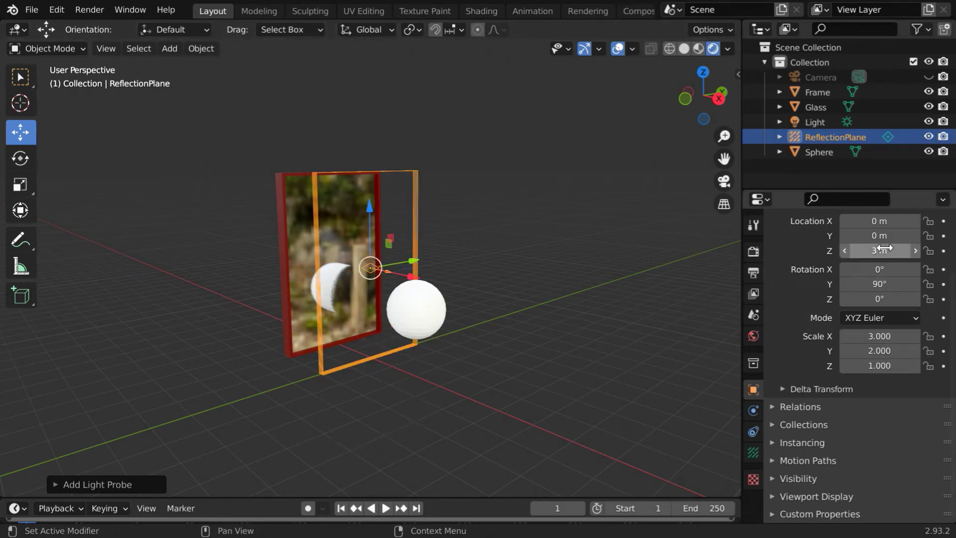
- Slide the ReflectionPlane probe along X to −1.9278 m, flush with the mirror glass
middle_click_drag(404, 286, 421, 269)
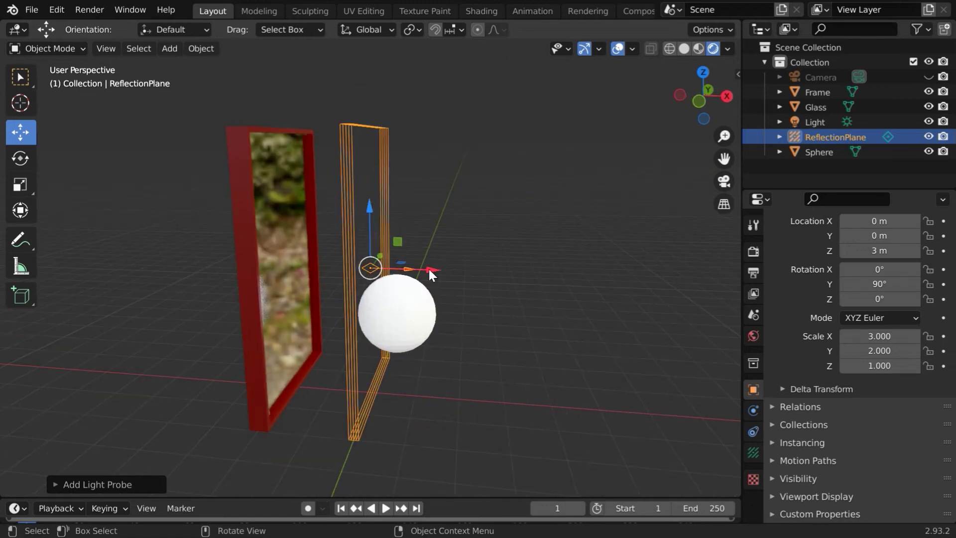
left_click_drag(430, 269, 288, 264)
scroll(355, 273, "up", 3)
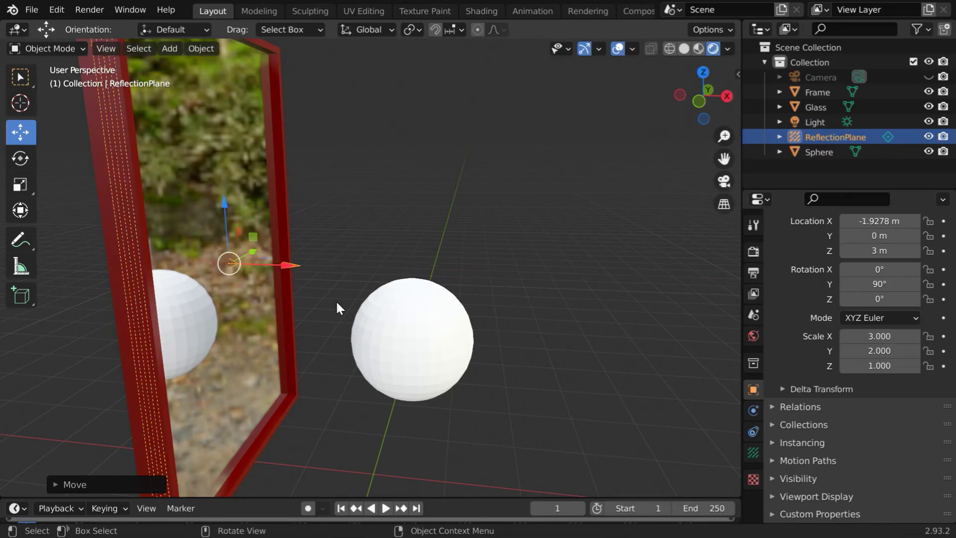
scroll(336, 300, "down", 5)
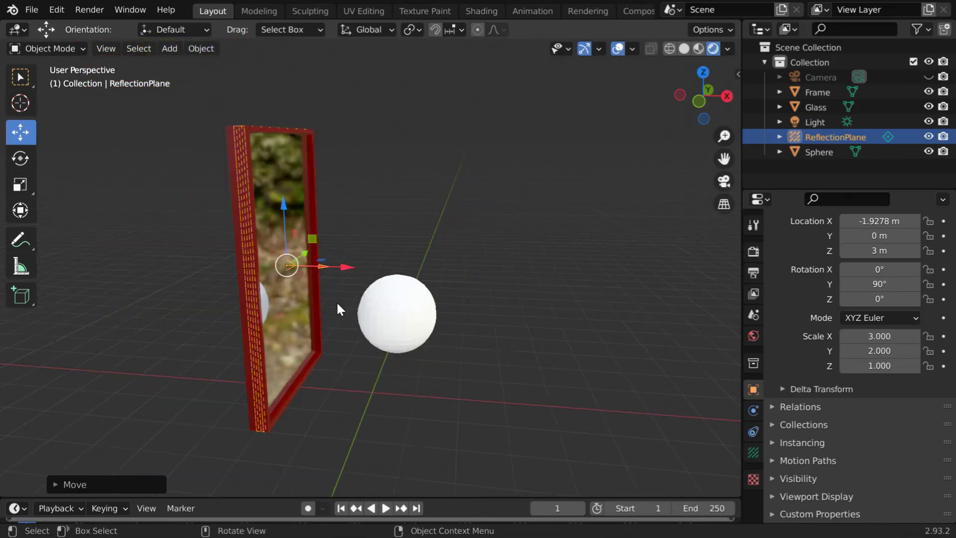
left_click(21, 74)
scroll(305, 316, "up", 4)
middle_click_drag(360, 342, 342, 397)
- Move the sphere to X 0.54744 m, Y 1.8573 m, Z 1.0238 m in front of the mirror
left_click(342, 397)
left_click(432, 322)
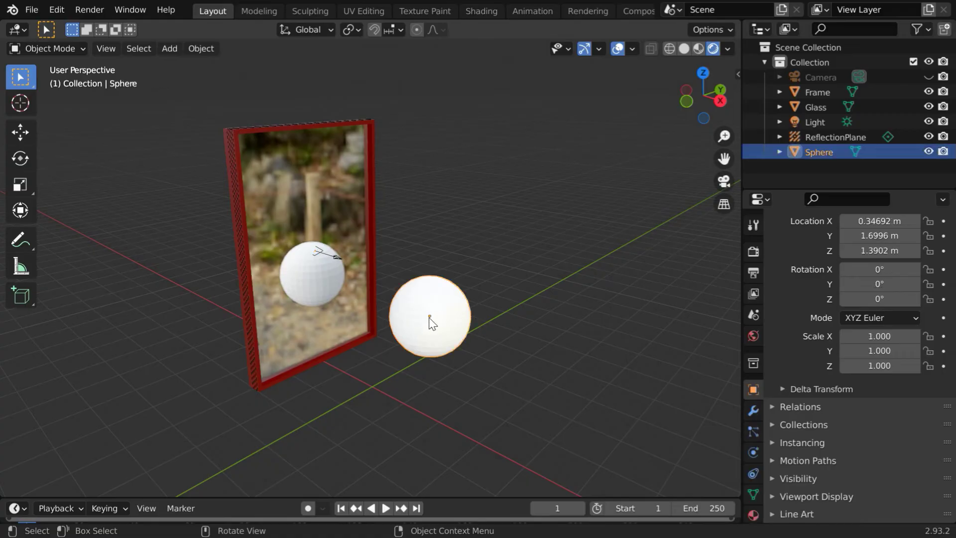
mouse_move(451, 330)
middle_mouse_down()
mouse_move(464, 337)
mouse_move(412, 346)
mouse_move(413, 331)
mouse_move(443, 327)
middle_mouse_up()
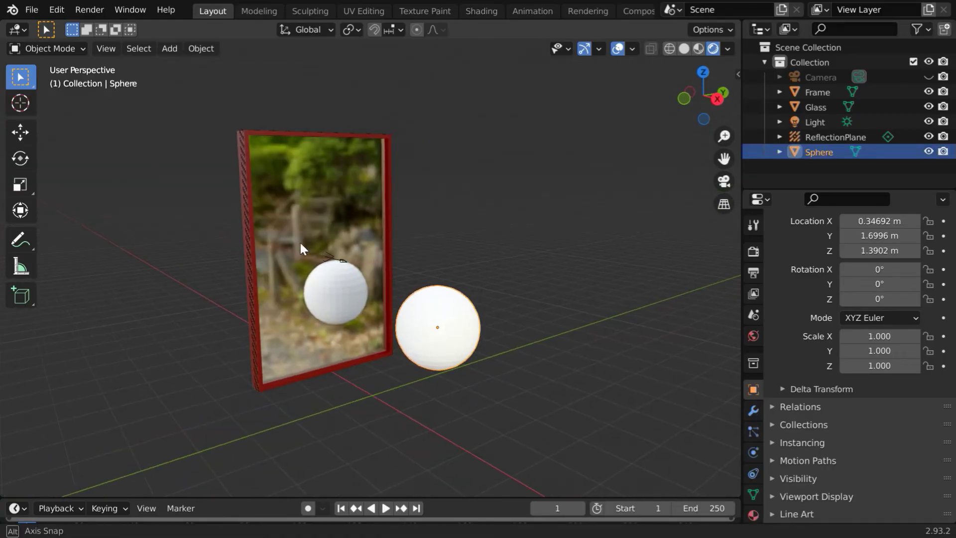
left_click(26, 136)
mouse_move(438, 338)
left_mouse_down()
mouse_move(379, 365)
mouse_move(312, 292)
mouse_move(348, 197)
mouse_move(527, 392)
mouse_move(604, 405)
mouse_move(438, 348)
mouse_move(429, 342)
mouse_move(454, 354)
mouse_move(436, 321)
mouse_move(444, 350)
left_mouse_up()
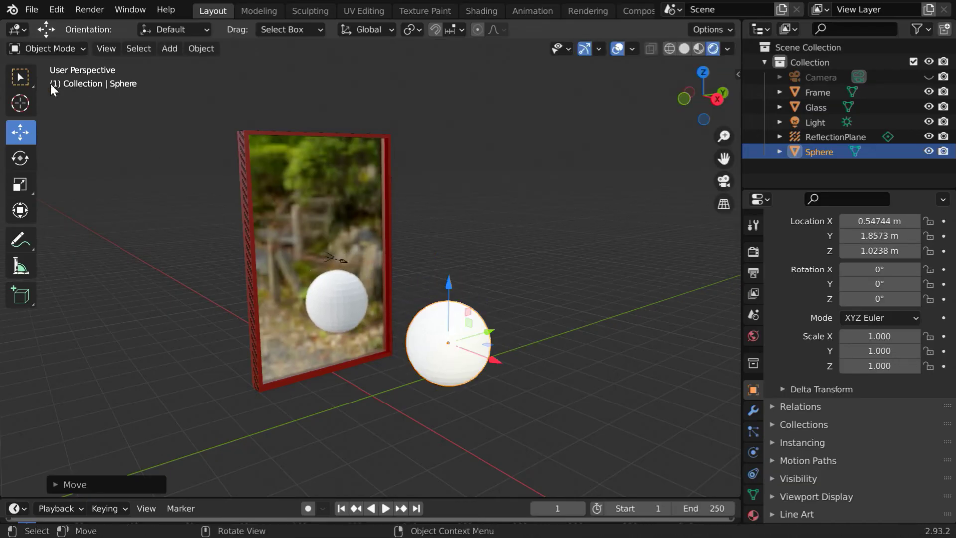
- Orbit to face the mirror and check the sphere's reflection in the glass
left_click(20, 77)
middle_click_drag(369, 329, 417, 290)
scroll(428, 289, "down", 2)
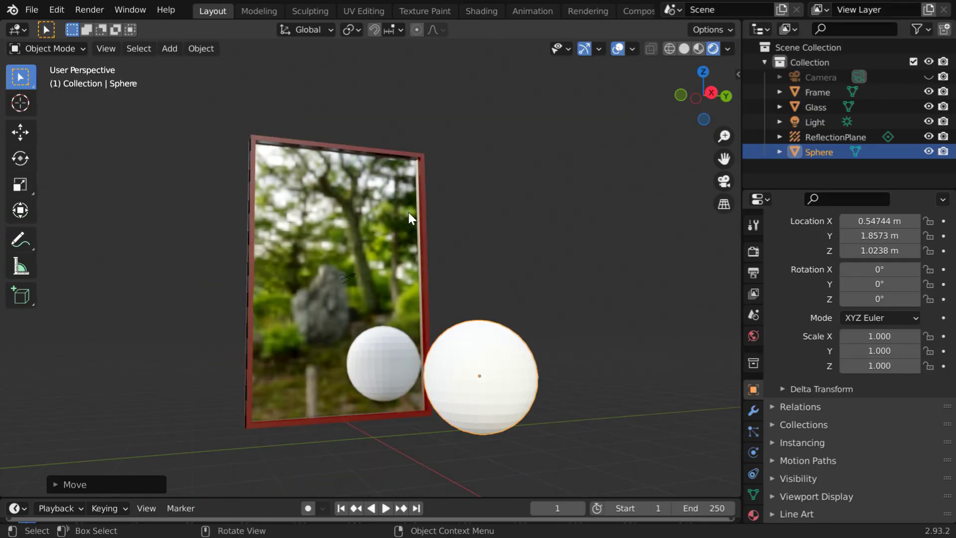
middle_click_drag(265, 206, 324, 218)
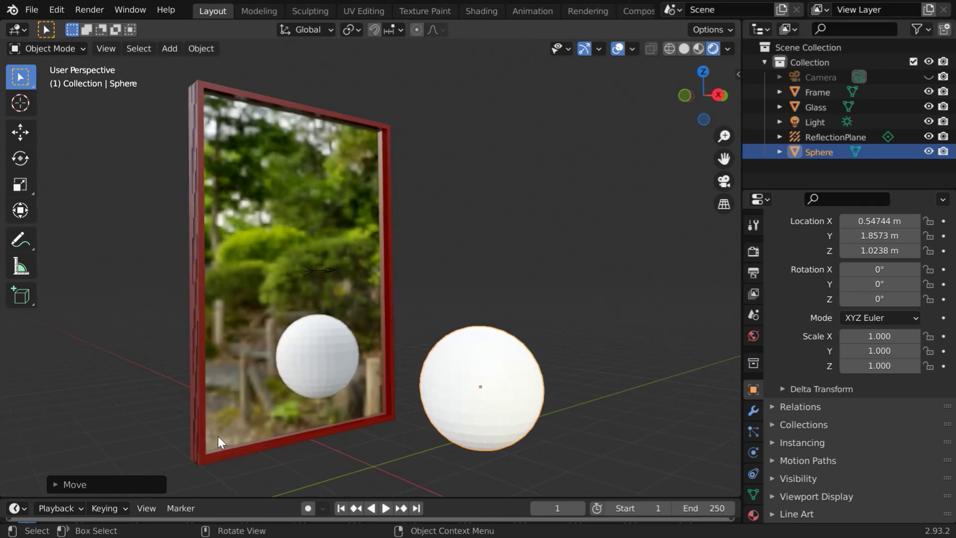
scroll(393, 362, "down", 1)
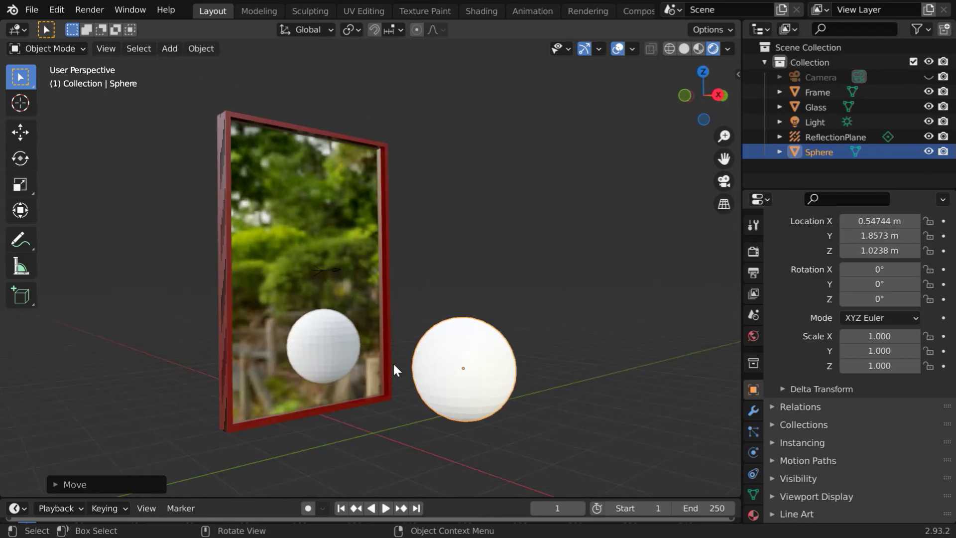
left_click(728, 48)
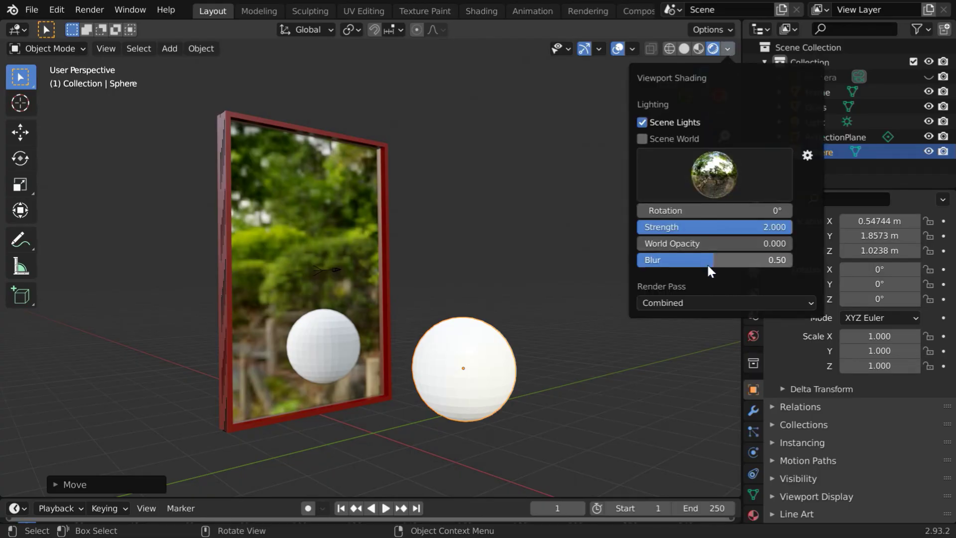
left_click(671, 139)
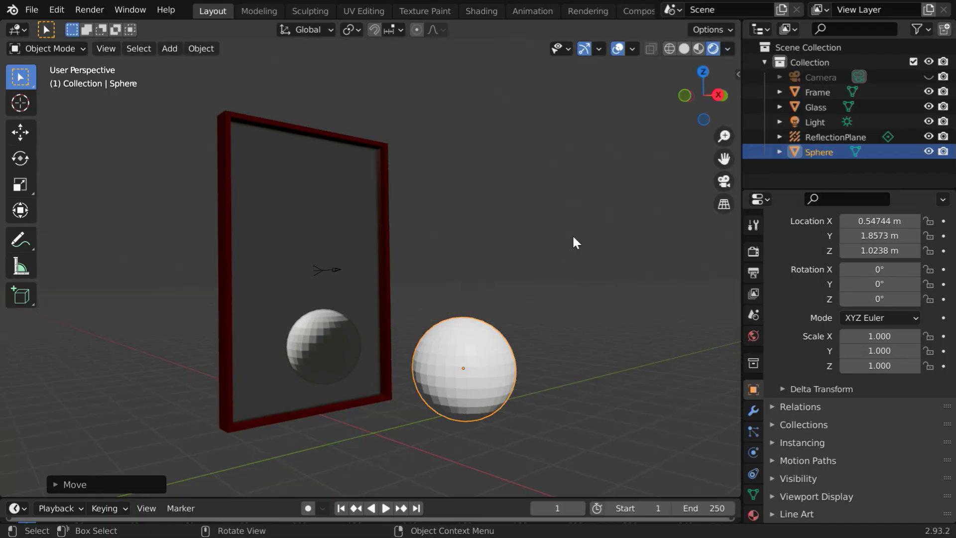
left_click(728, 49)
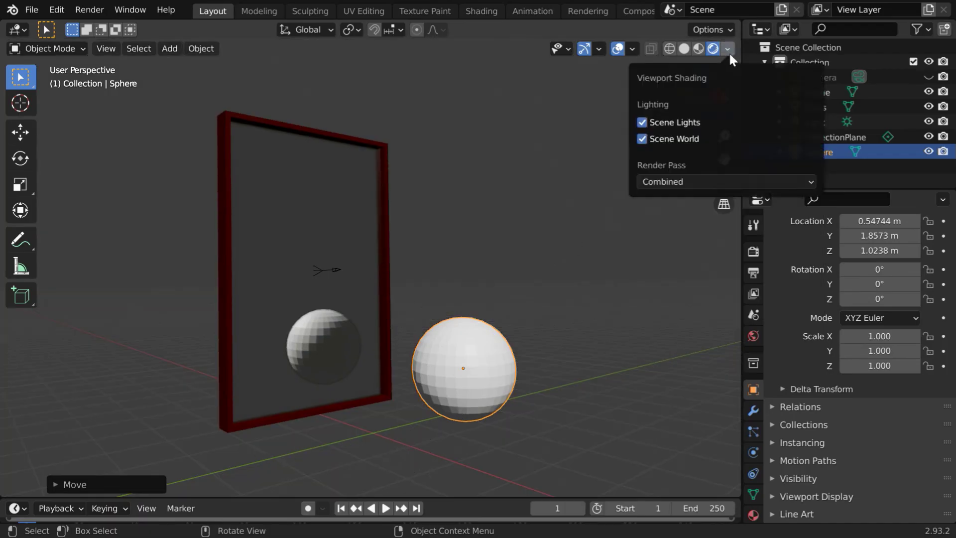
left_click(678, 139)
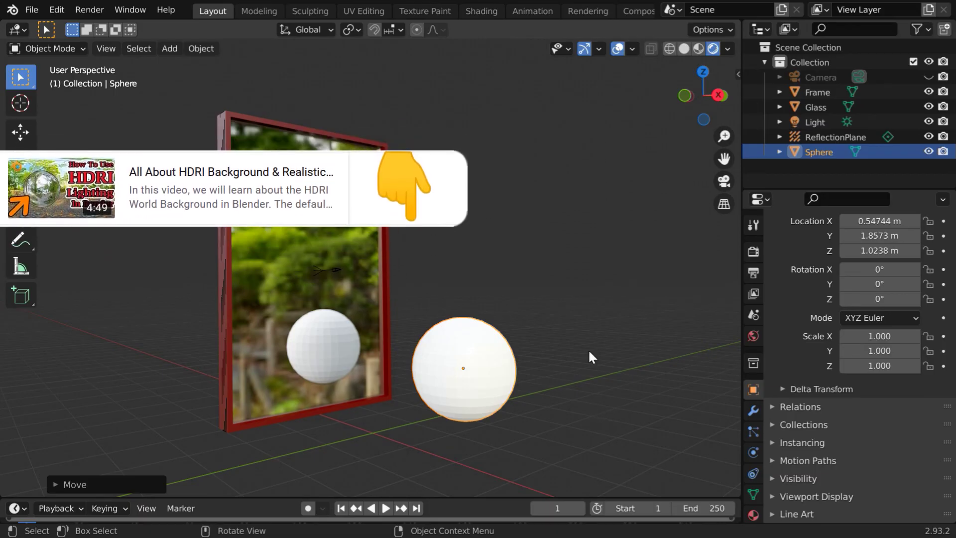
mouse_move(581, 346)
middle_mouse_down()
mouse_move(559, 389)
mouse_move(533, 365)
mouse_move(565, 355)
middle_mouse_up()
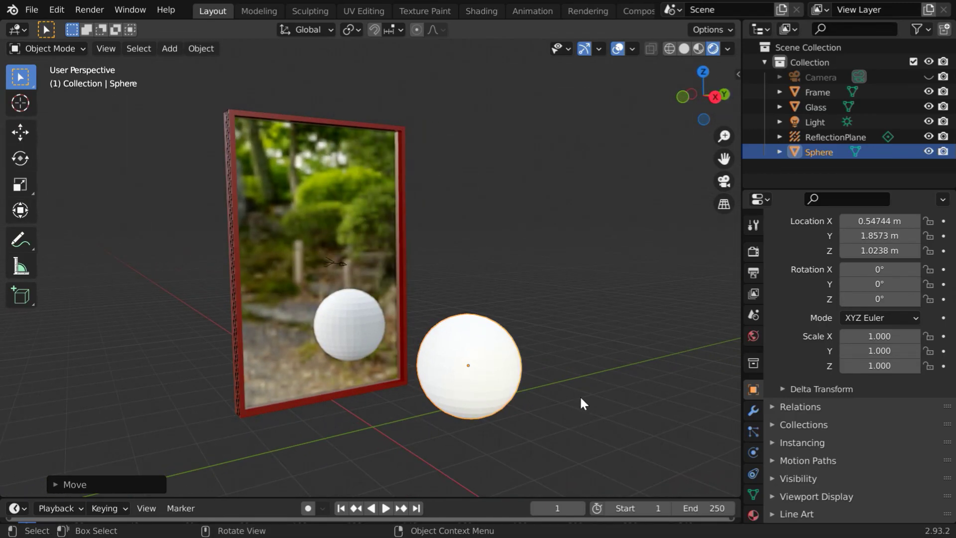
scroll(563, 421, "down", 3)
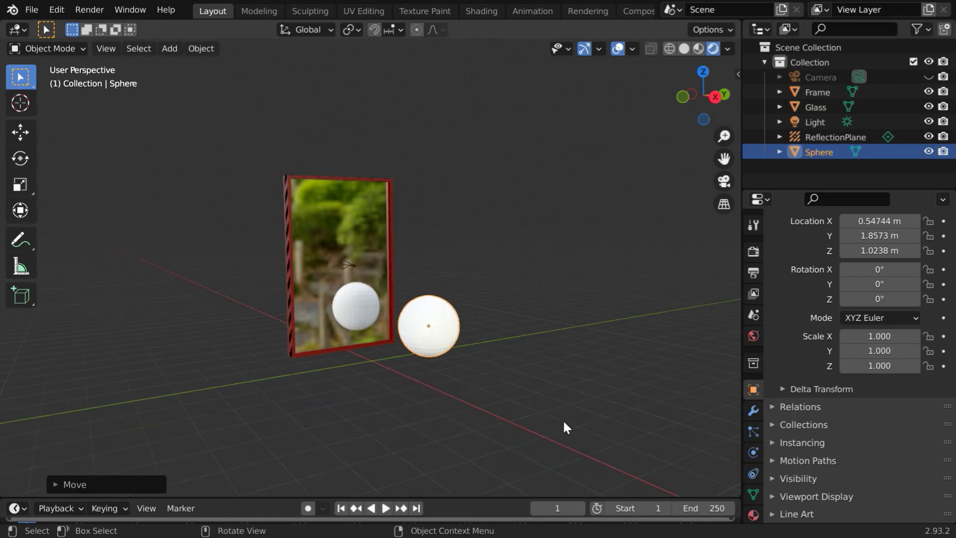
scroll(559, 434, "up", 4)
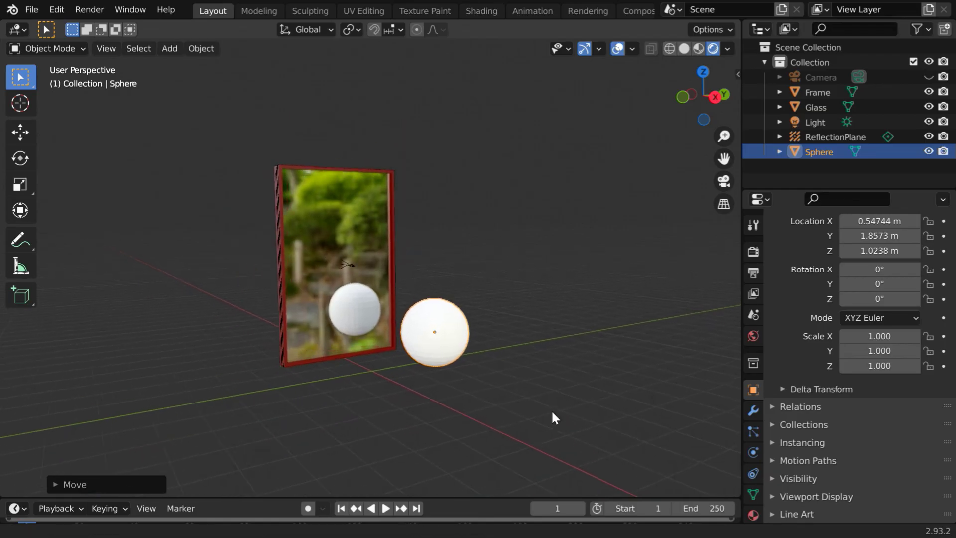
scroll(549, 392, "up", 3)
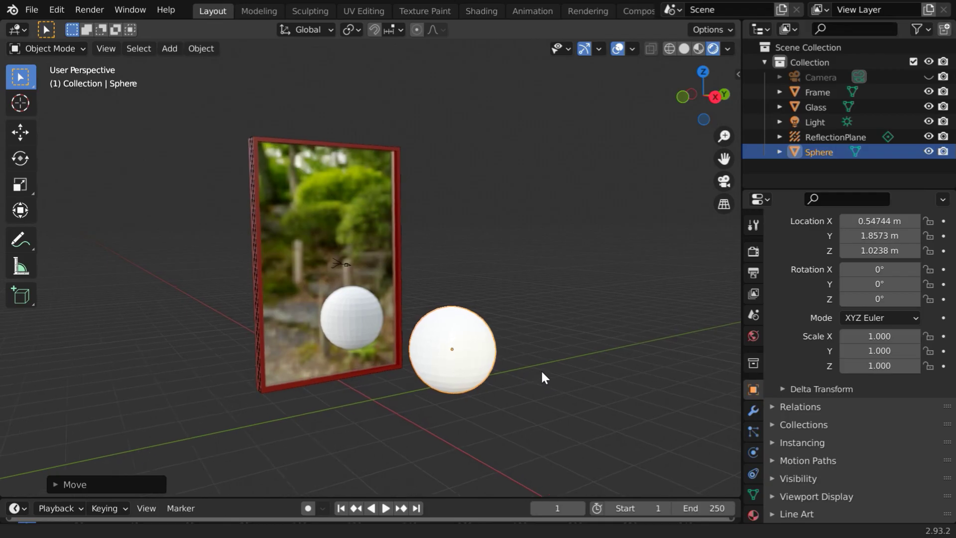
scroll(536, 351, "up", 3)
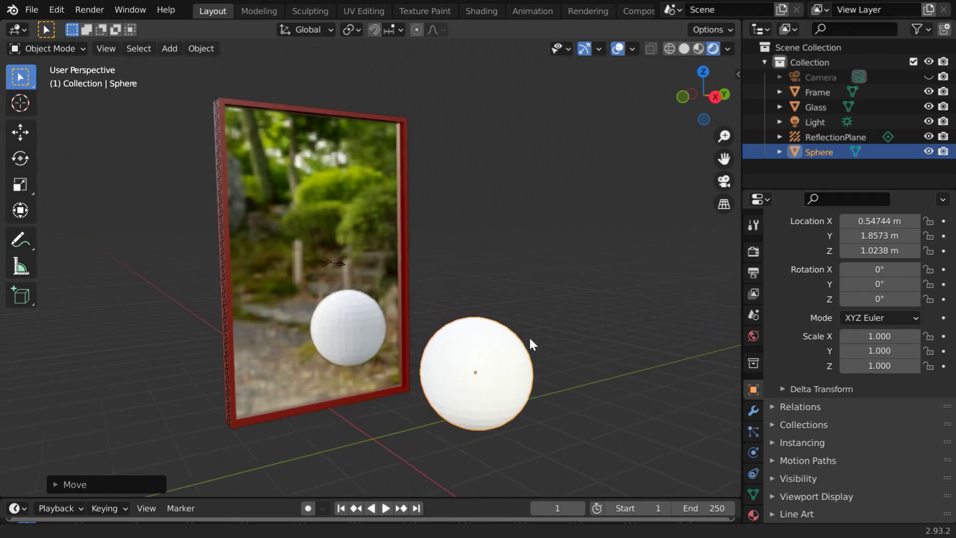
scroll(524, 324, "up", 2)
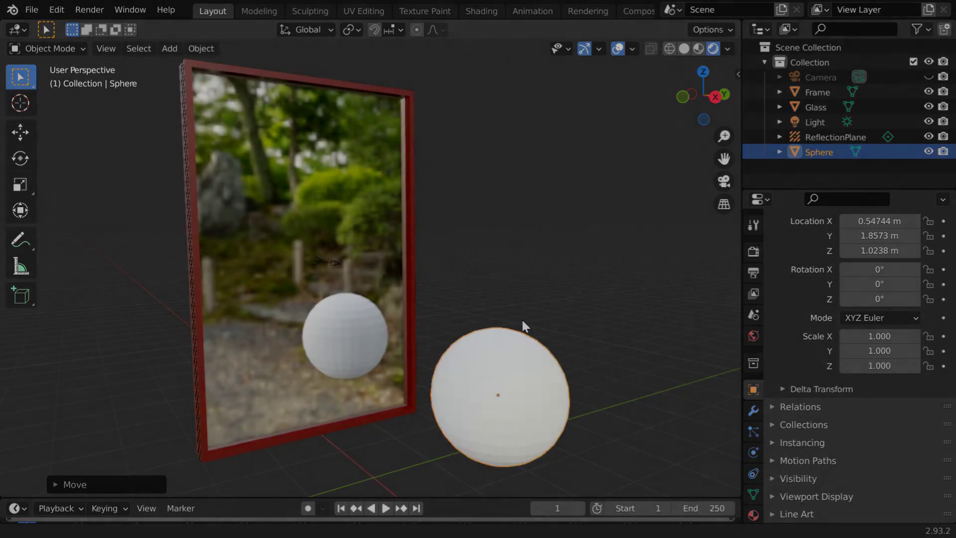